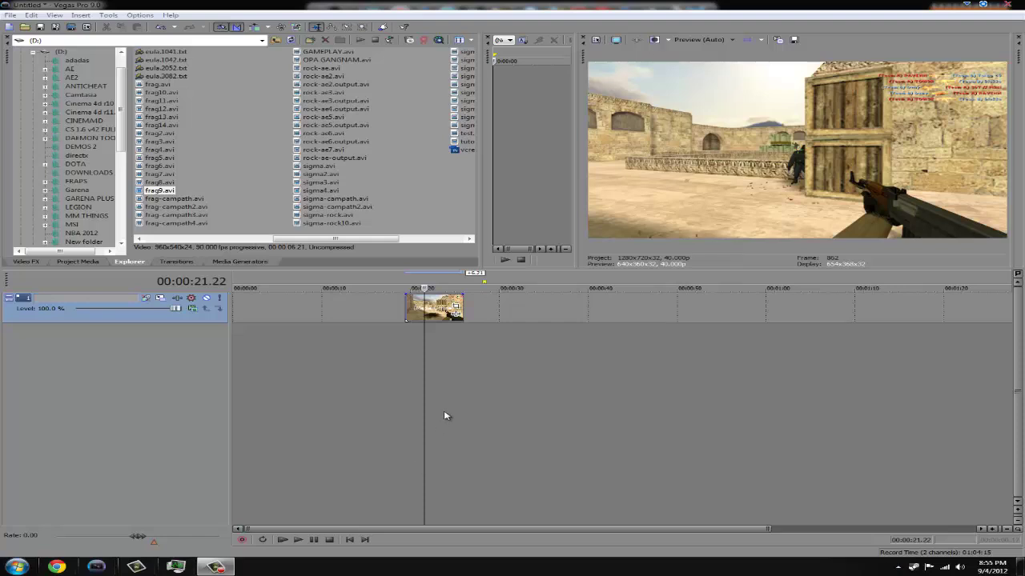
- Scrub through the frag9 clip on the timeline, previewing frames around 00:00:19–00:00:22
click(419, 344)
click(441, 343)
scroll(451, 347, up, 3)
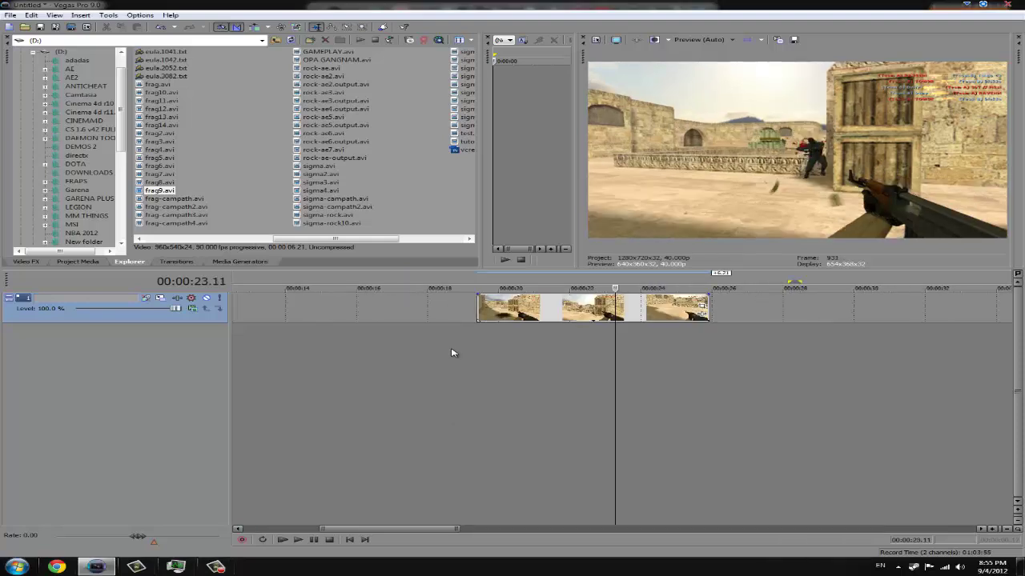
click(517, 344)
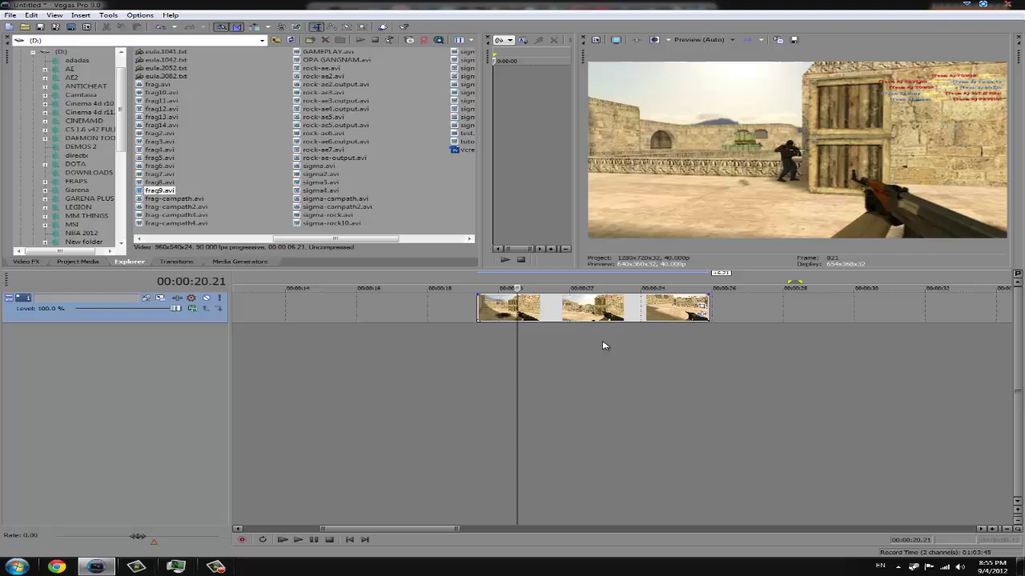
click(565, 368)
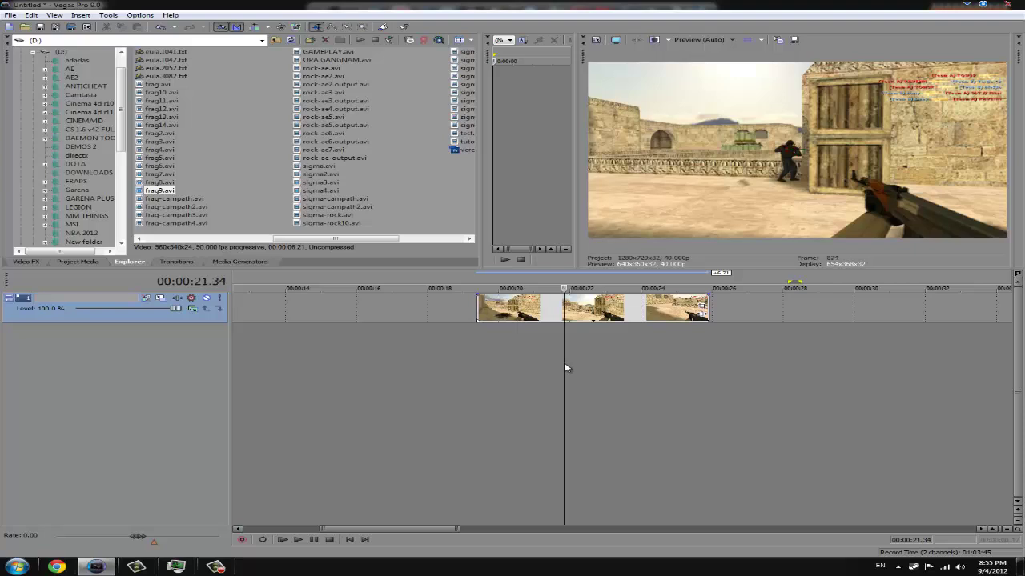
click(640, 365)
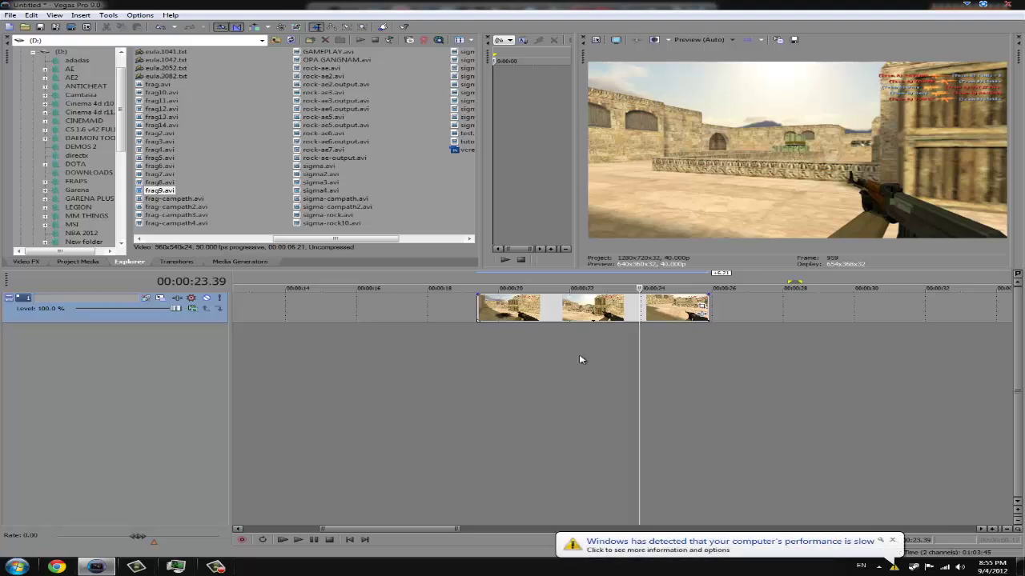
click(555, 360)
click(601, 347)
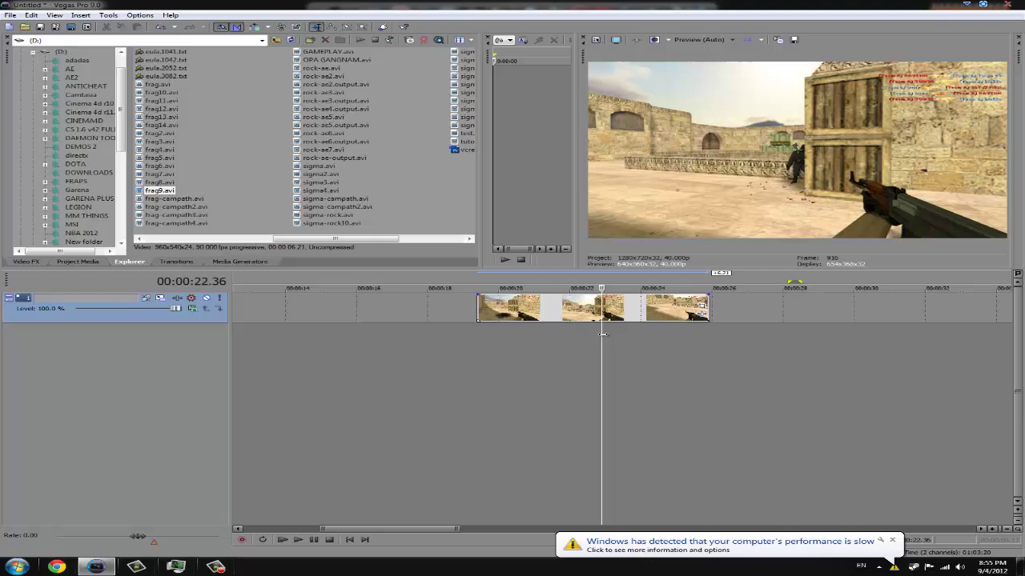
click(523, 335)
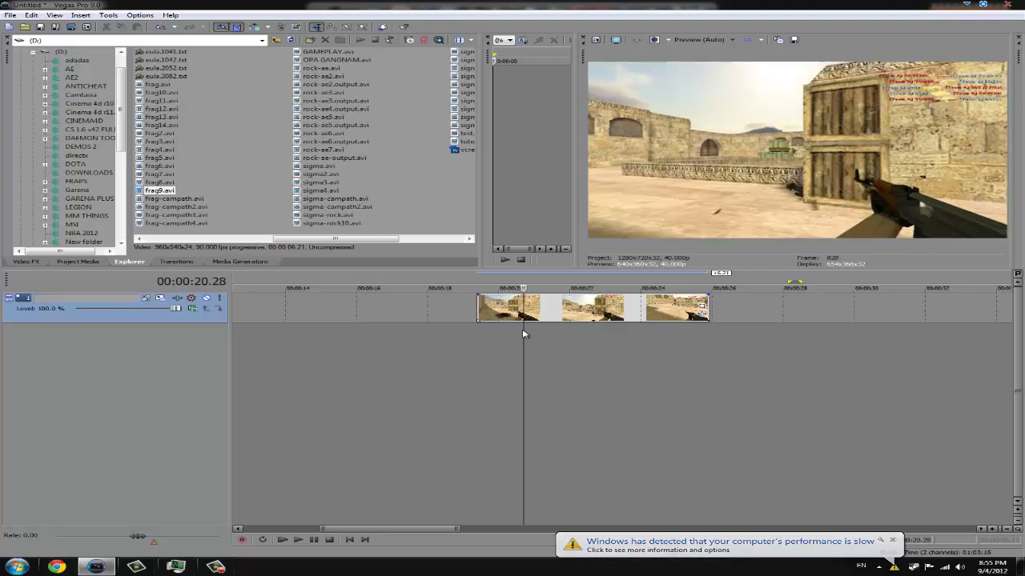
click(497, 339)
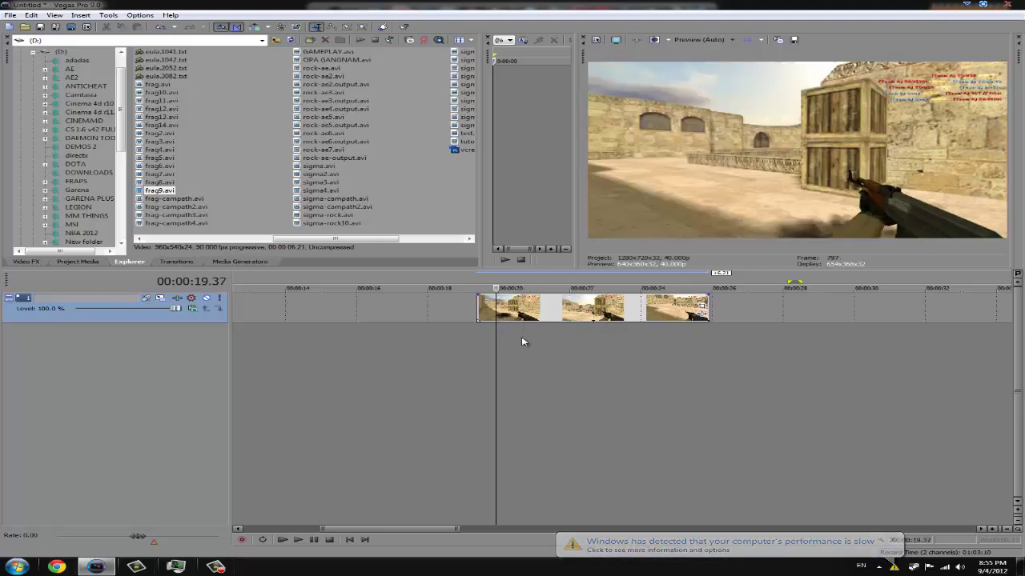
click(526, 341)
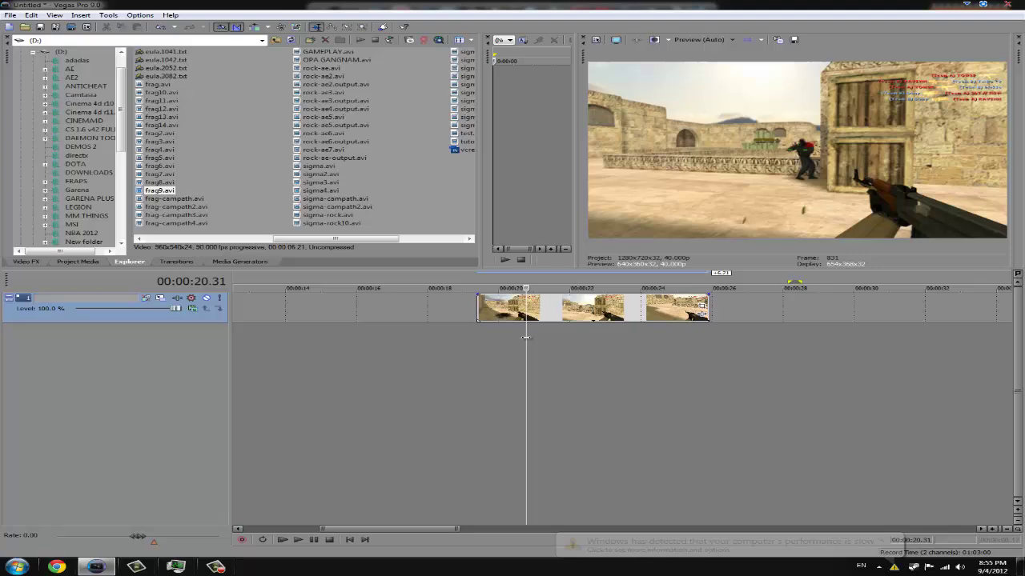
click(580, 340)
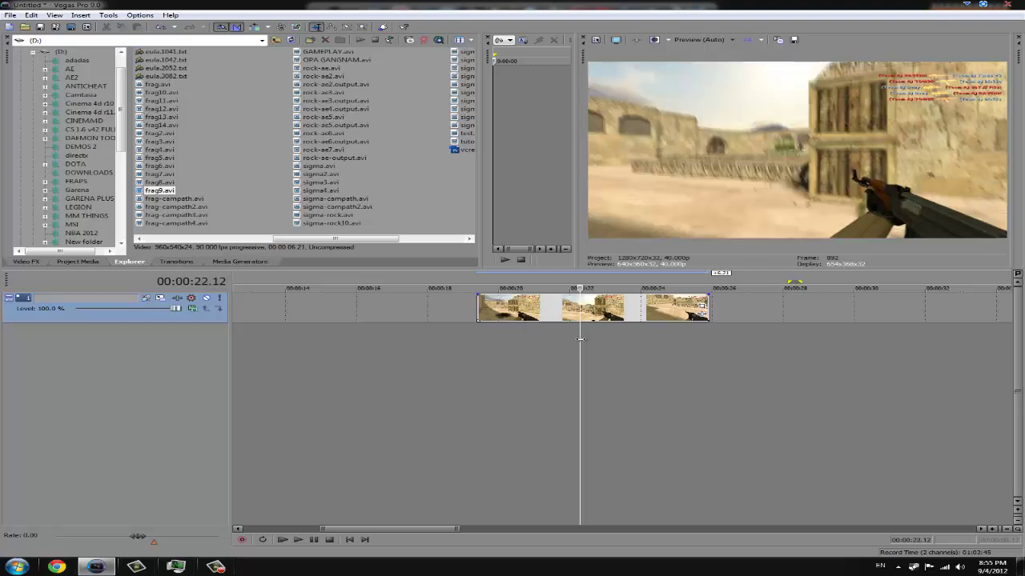
click(594, 340)
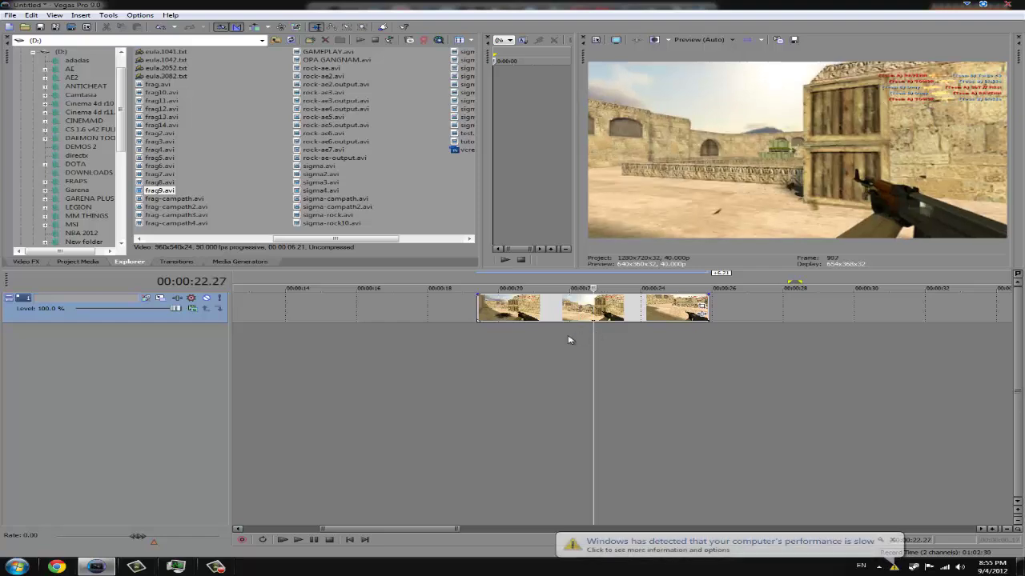
click(510, 341)
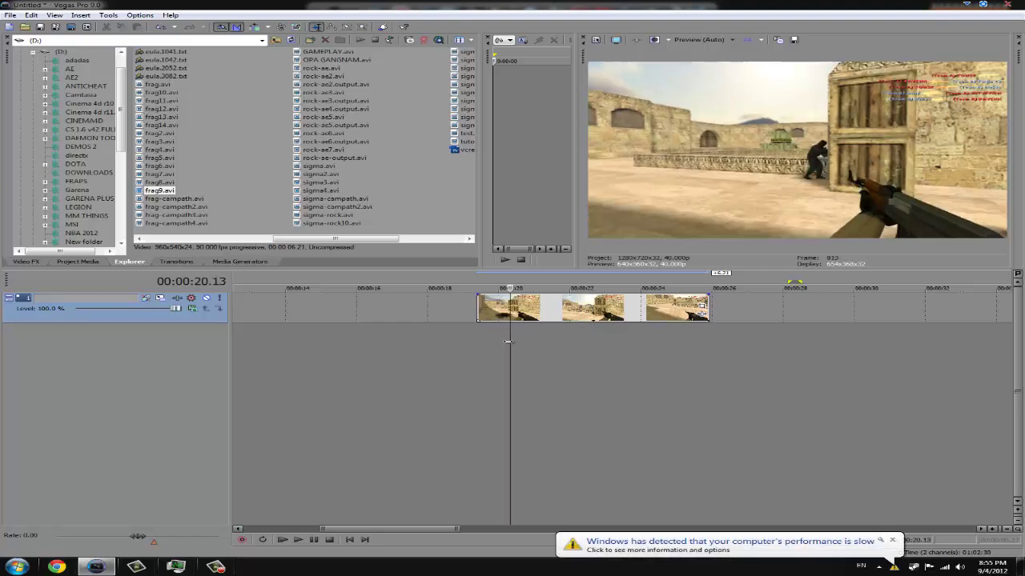
click(497, 346)
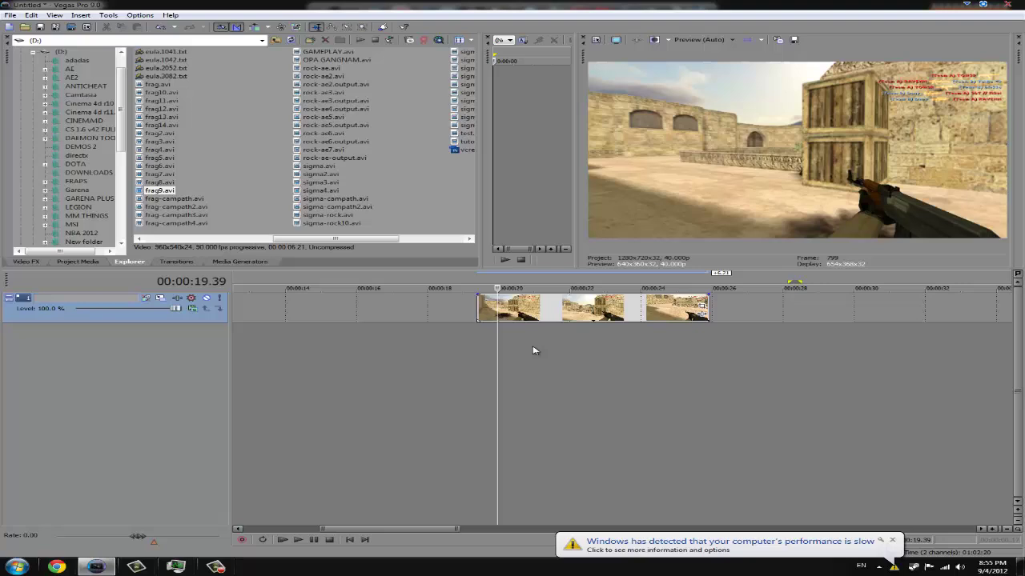
click(551, 347)
click(529, 347)
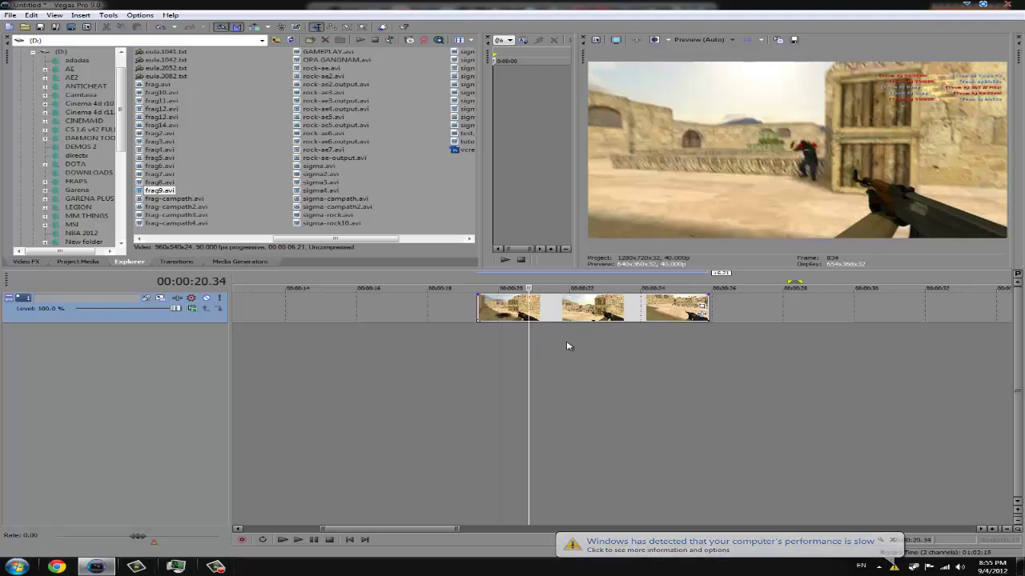
click(567, 346)
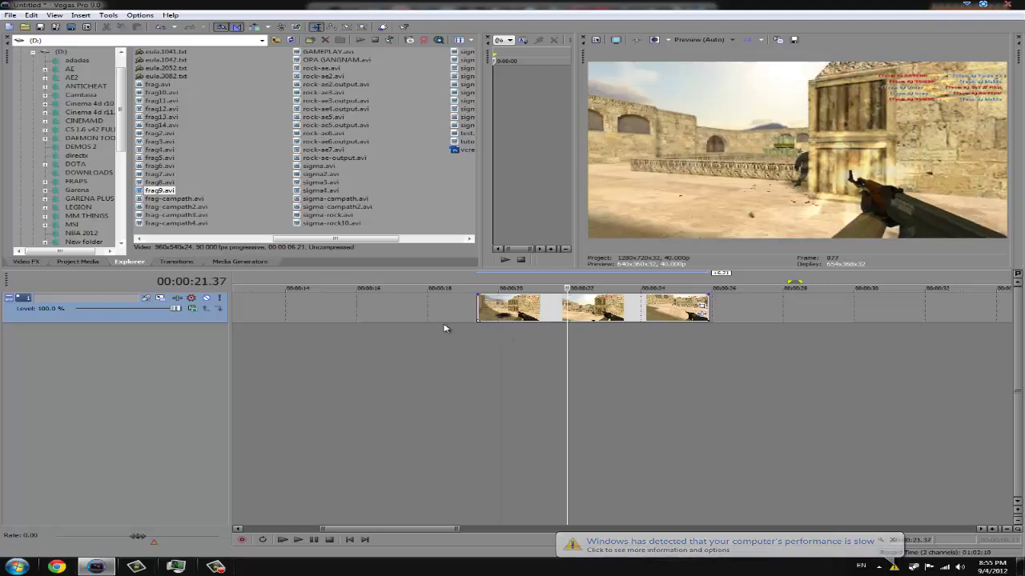
- Add Sony Soft Contrast, Color Balance, Levels and Glow to the clip's Event FX
click(702, 315)
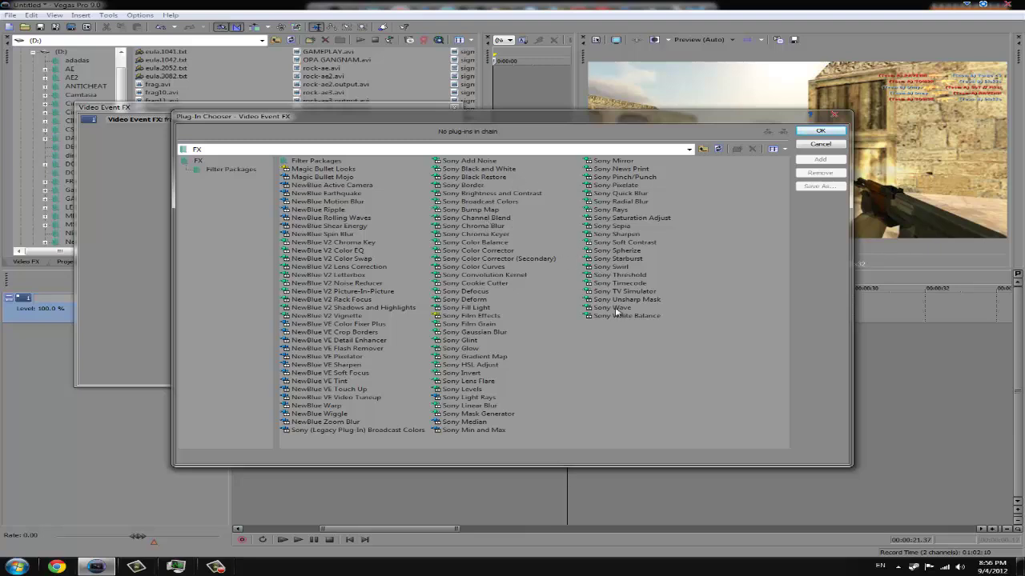
double_click(628, 244)
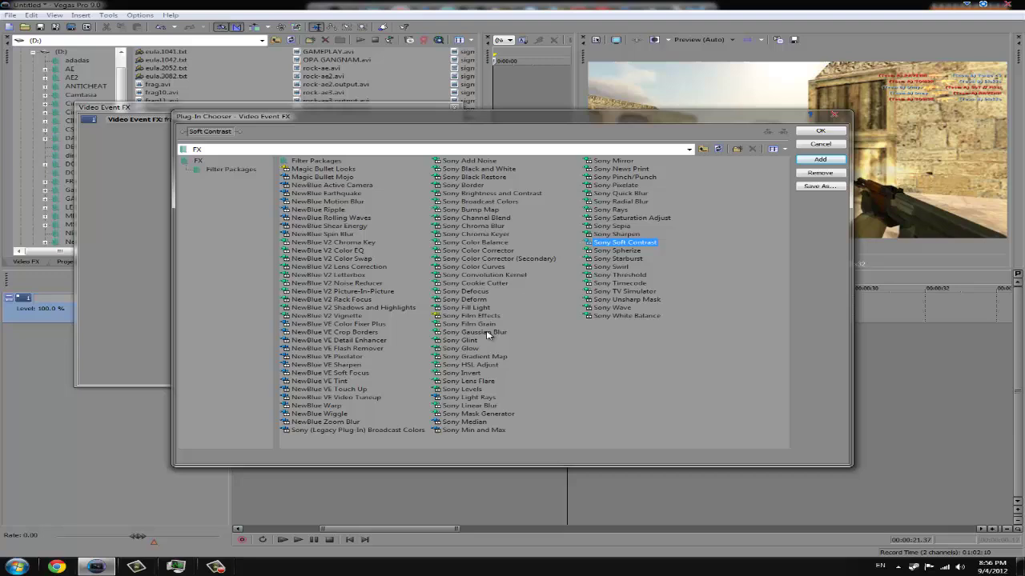
double_click(490, 243)
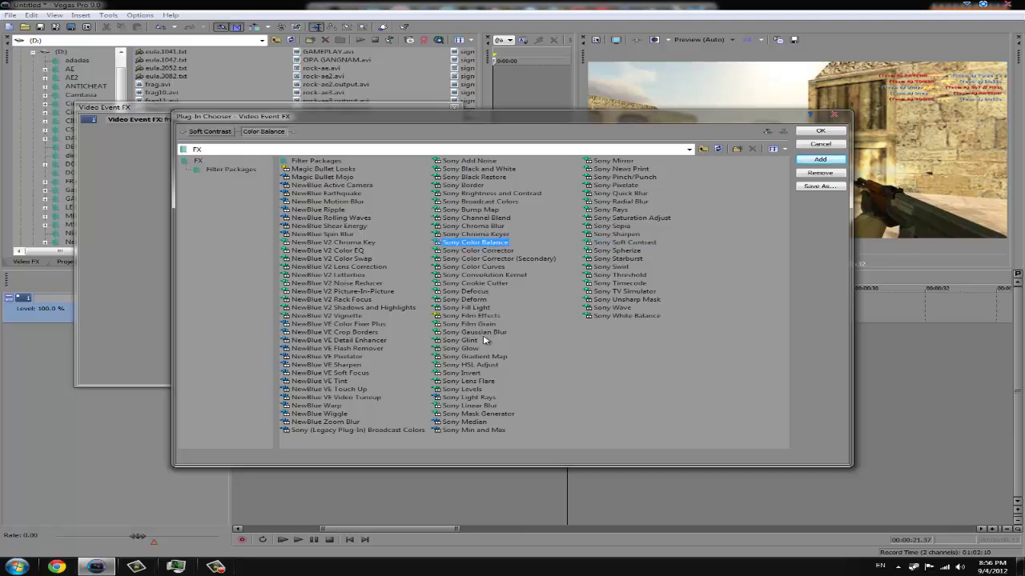
double_click(471, 390)
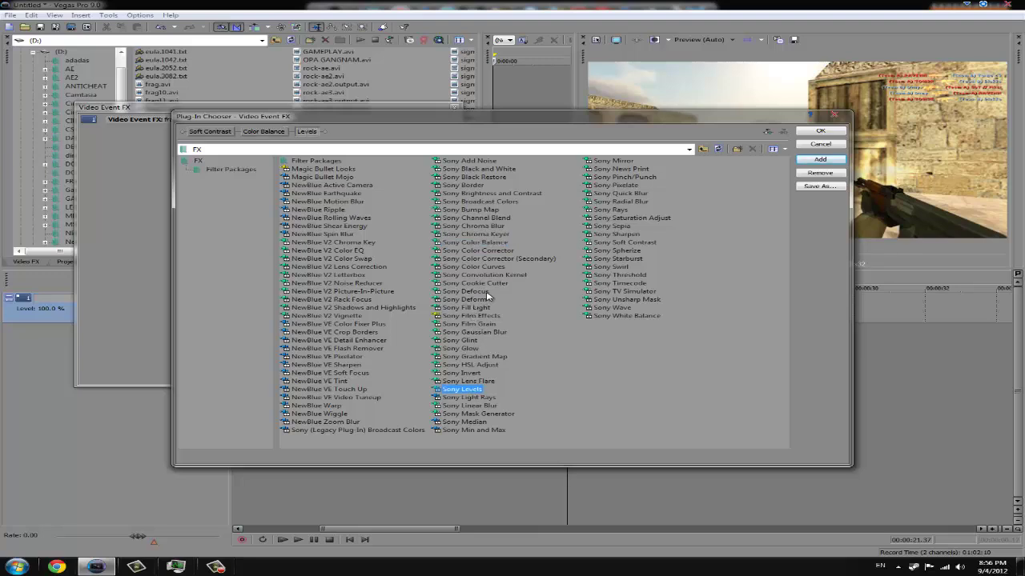
double_click(479, 349)
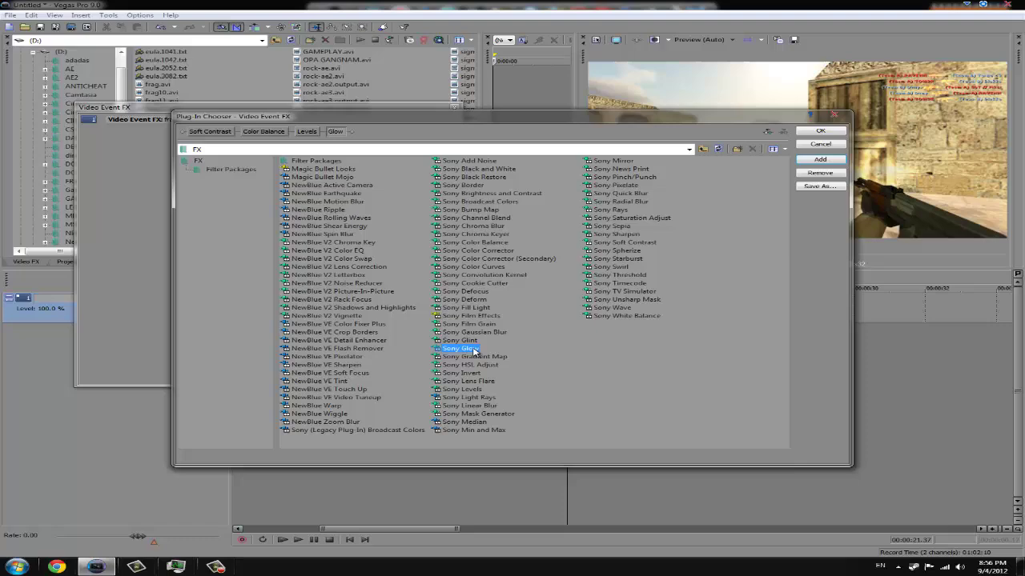
- Confirm the chain, move Levels ahead of Color Balance, and apply Soft Contrast's DynamicArts preset
key(Return)
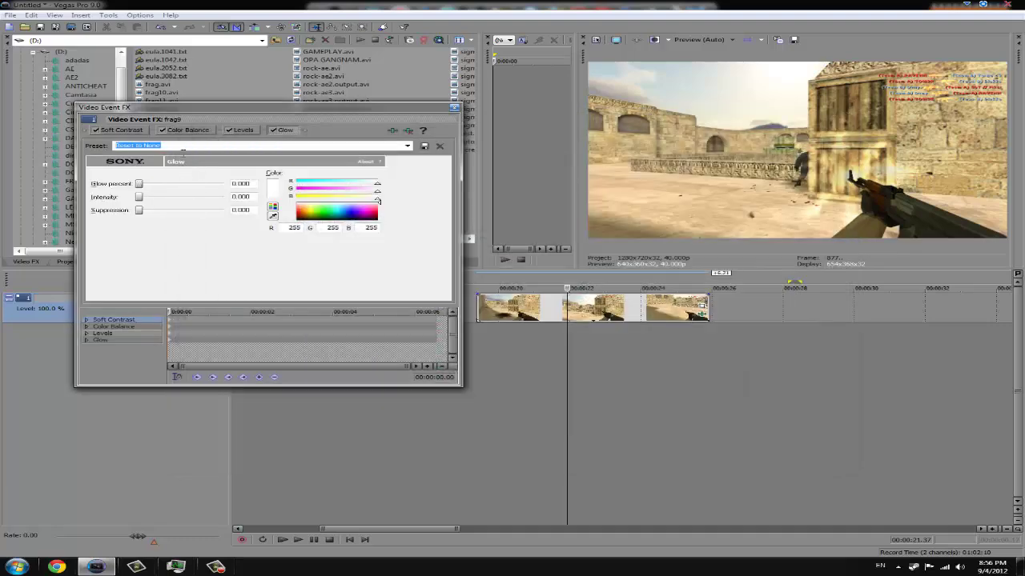
drag(225, 134, 180, 132)
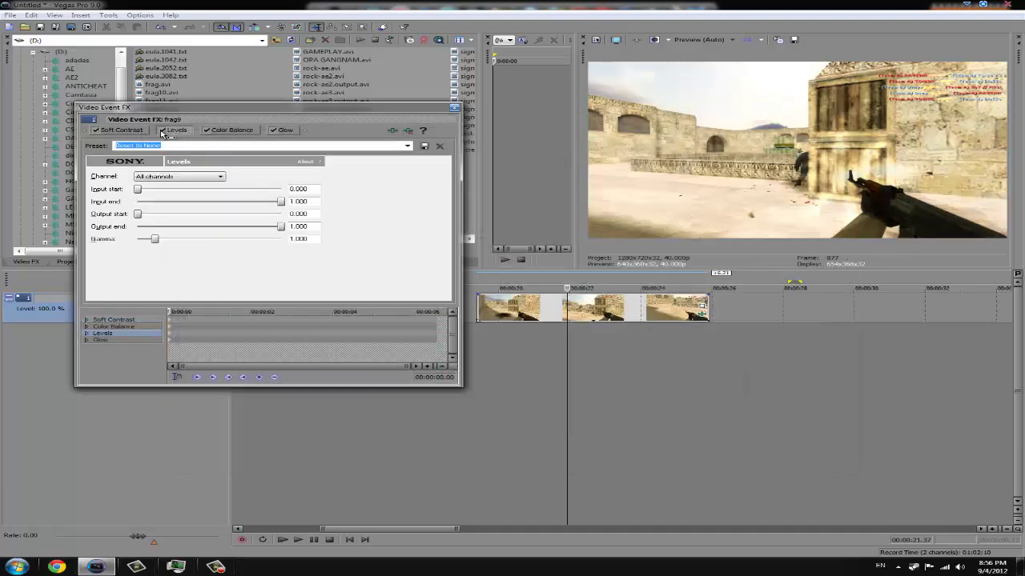
click(112, 130)
click(408, 145)
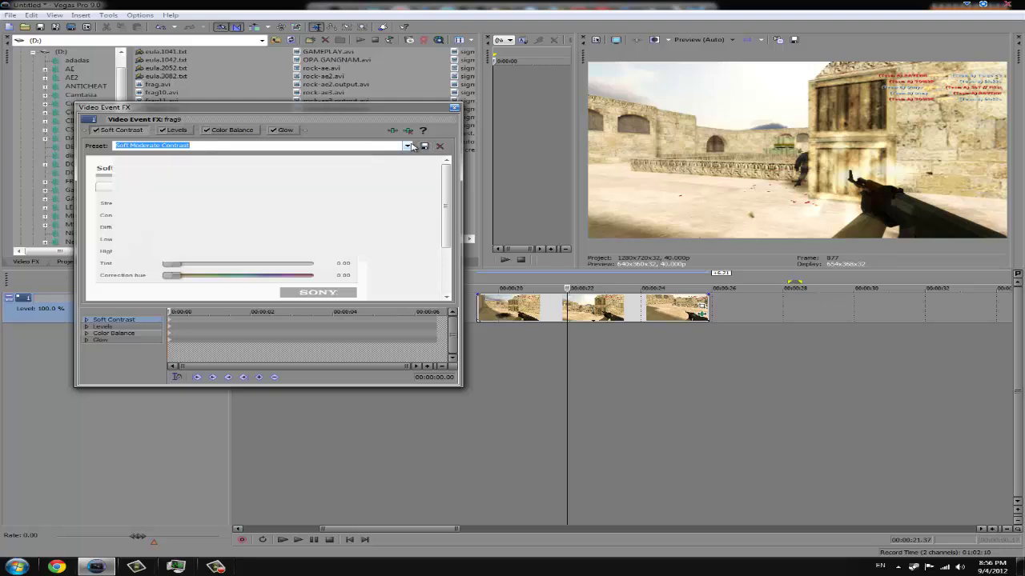
click(152, 213)
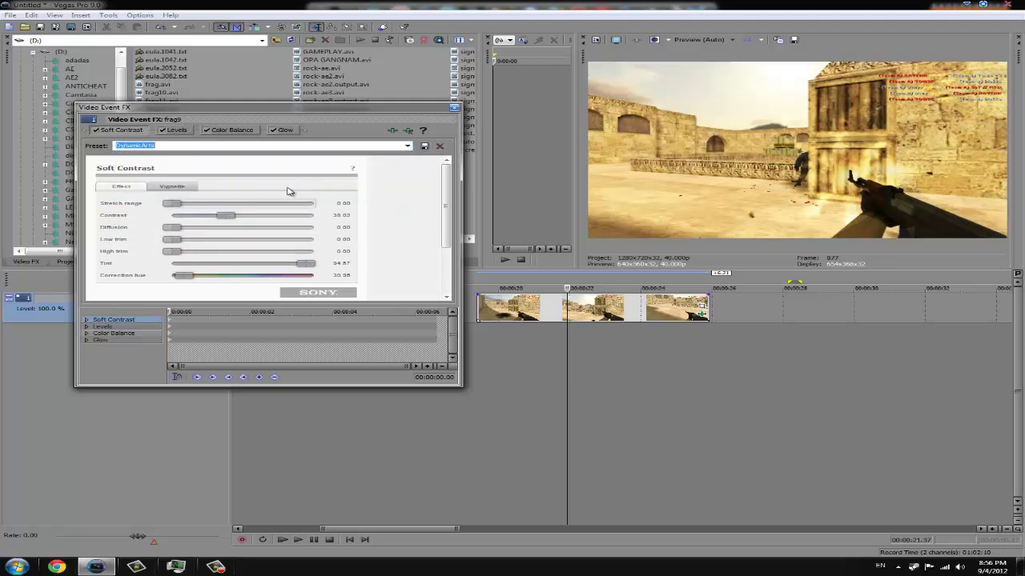
- Apply a saved Levels preset and the tower Color Balance preset
click(176, 129)
click(408, 146)
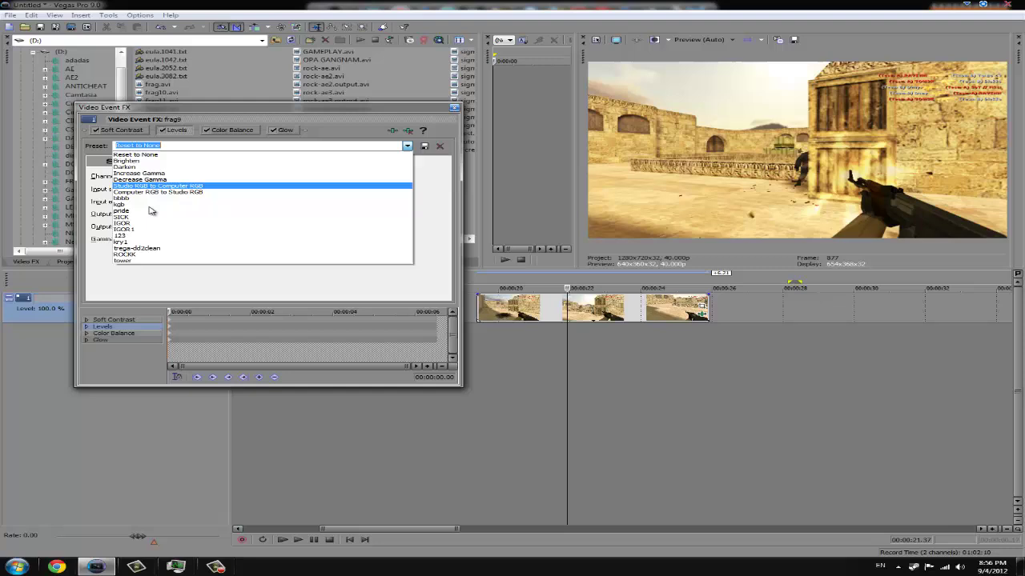
click(137, 265)
click(233, 130)
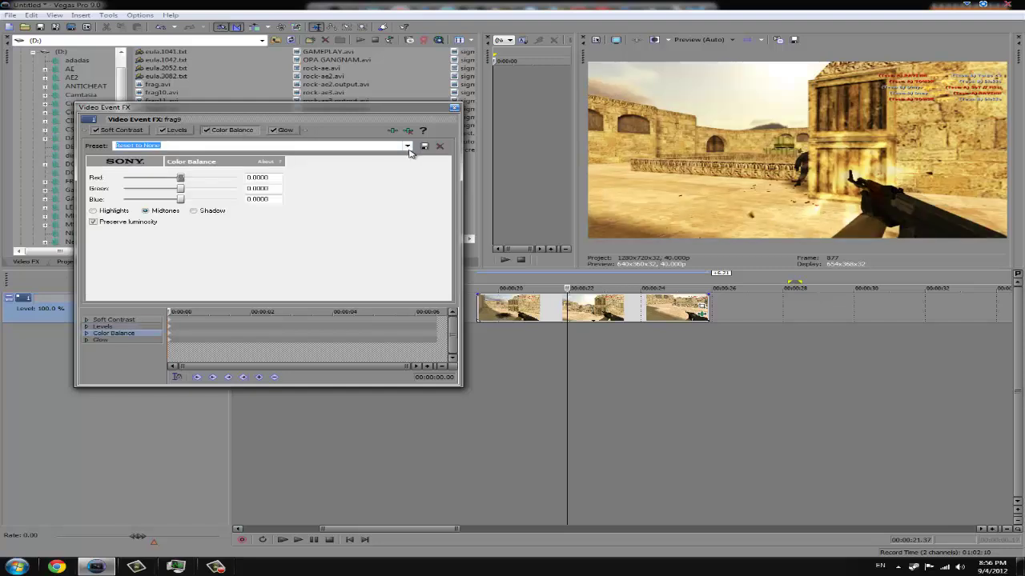
click(407, 146)
click(141, 254)
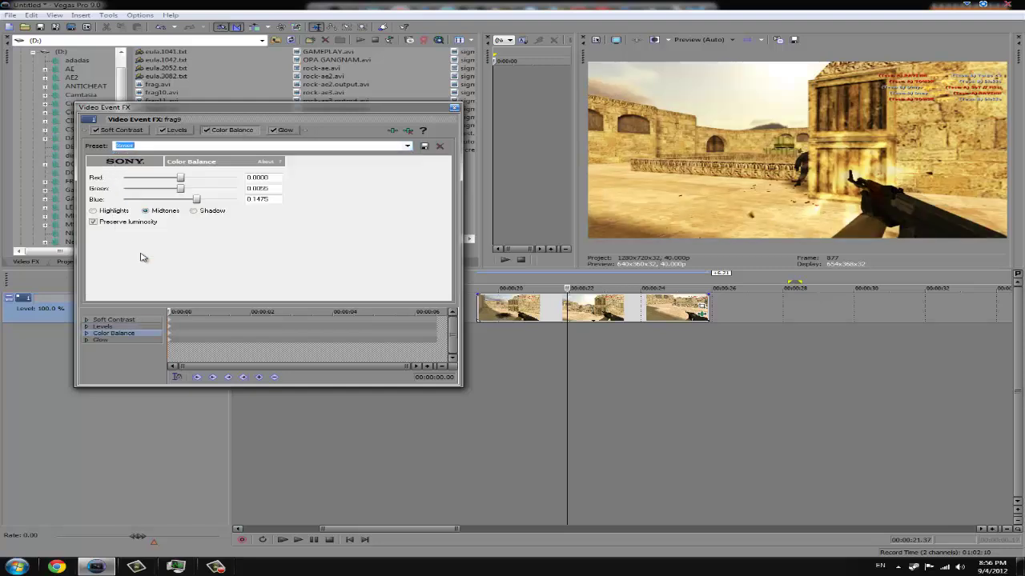
- Apply the tower Glow preset, then switch the Glow effect off
click(284, 131)
click(407, 146)
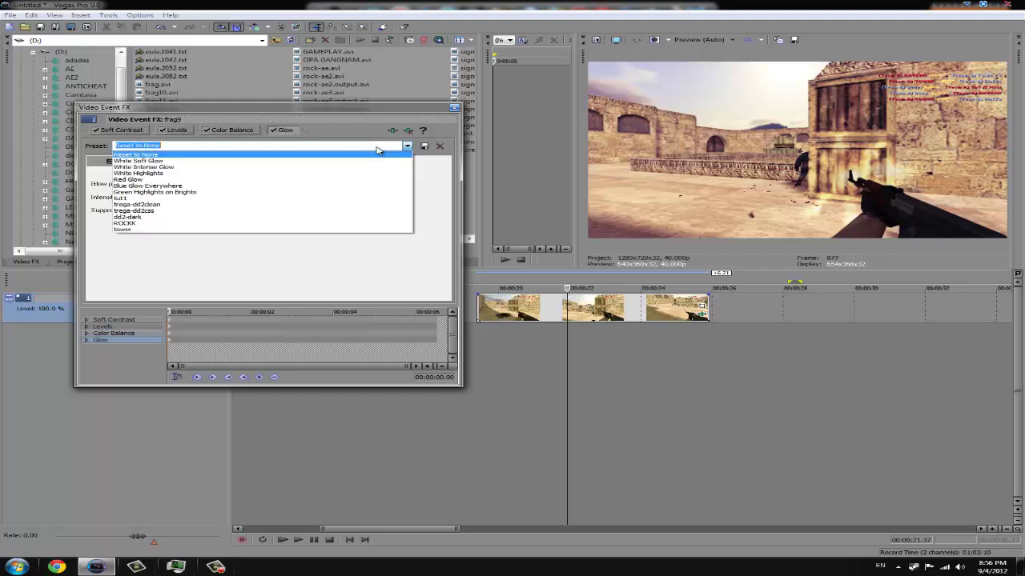
click(133, 234)
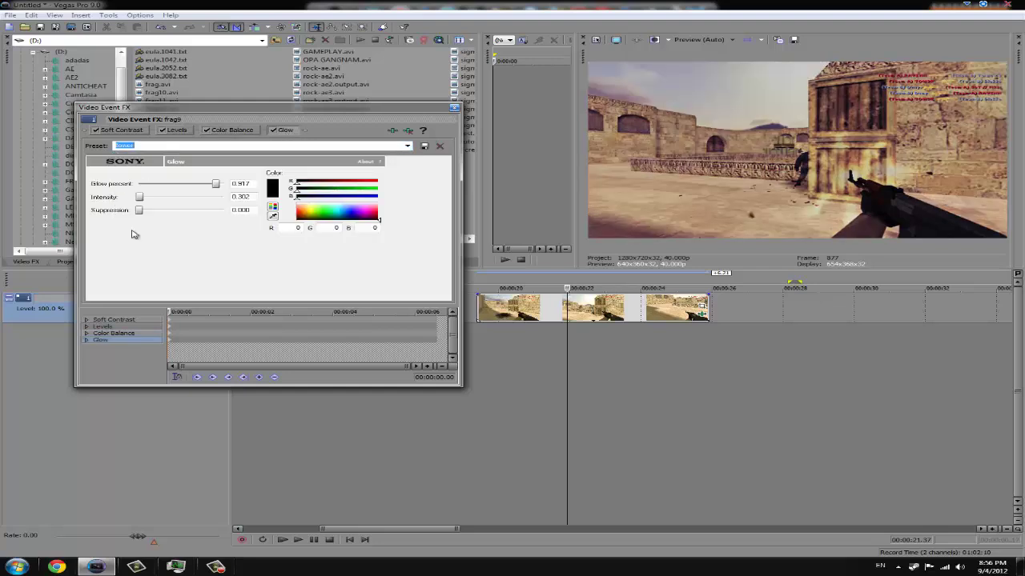
click(408, 146)
click(275, 132)
click(273, 129)
- Return to Soft Contrast and preview the graded clip at several frames
click(124, 130)
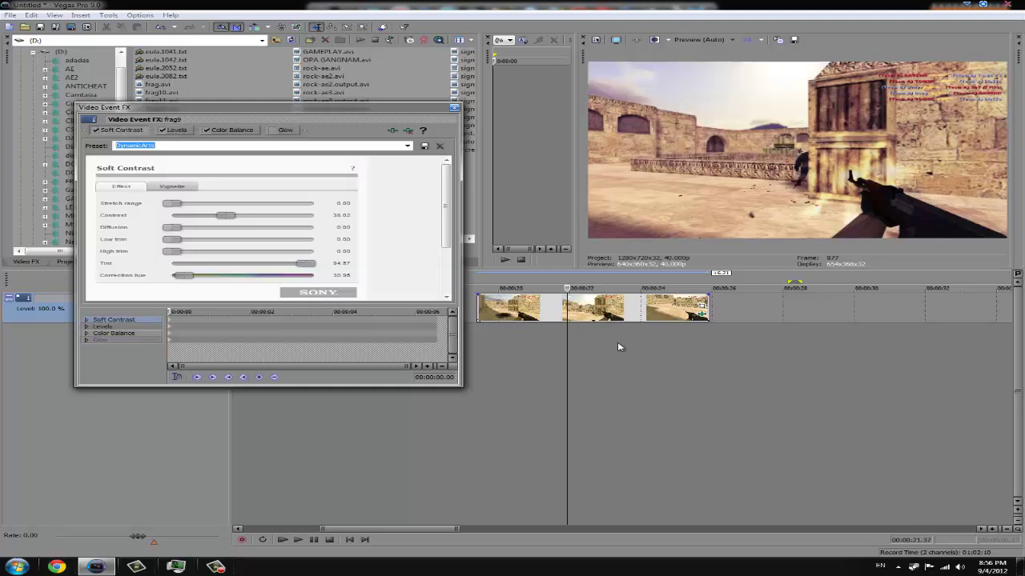
click(592, 344)
click(559, 344)
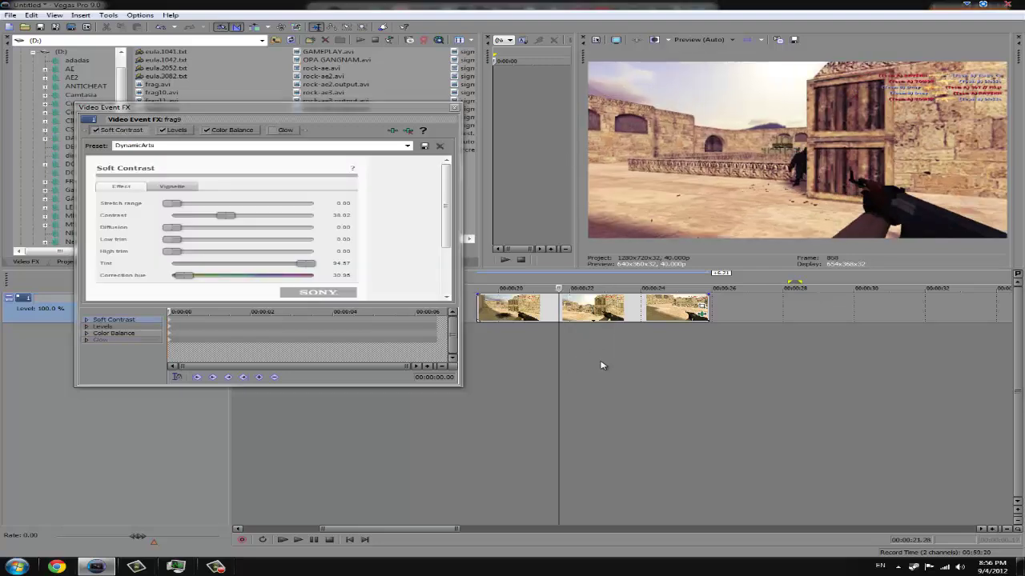
click(600, 365)
click(552, 366)
click(596, 366)
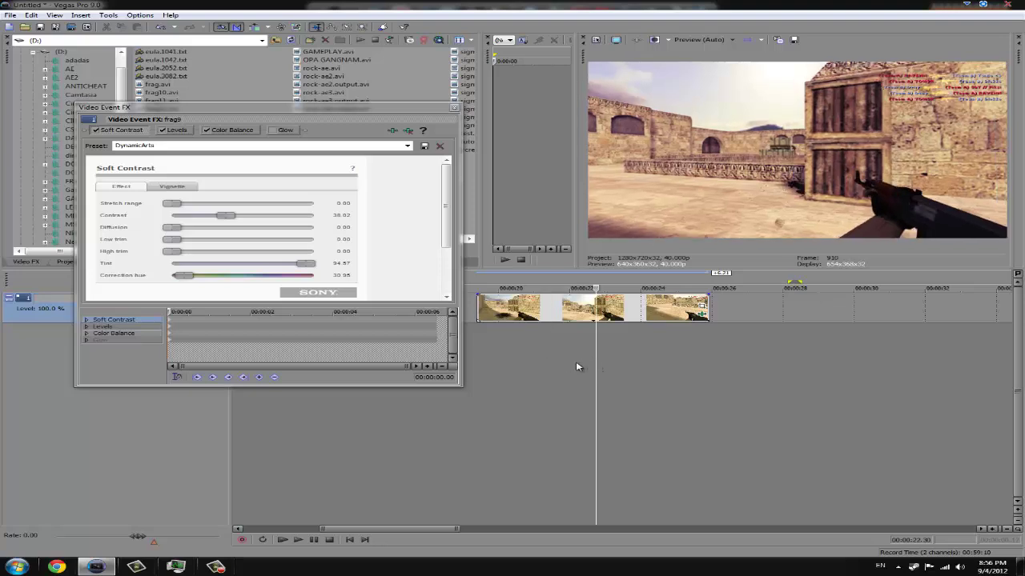
click(568, 366)
click(584, 366)
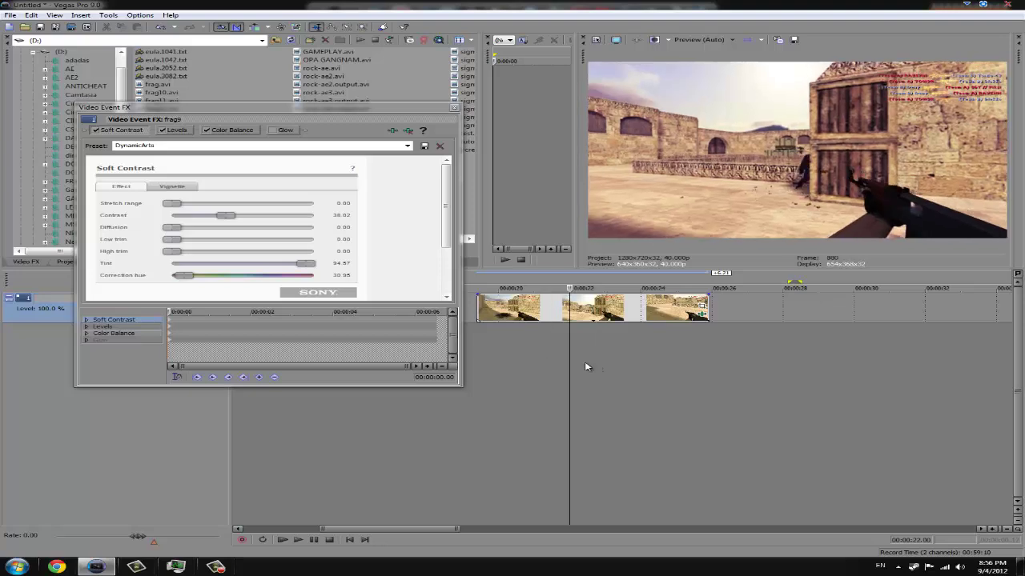
- Raise the Soft Contrast correction hue slightly, to about 32.55
click(230, 129)
click(178, 130)
click(119, 130)
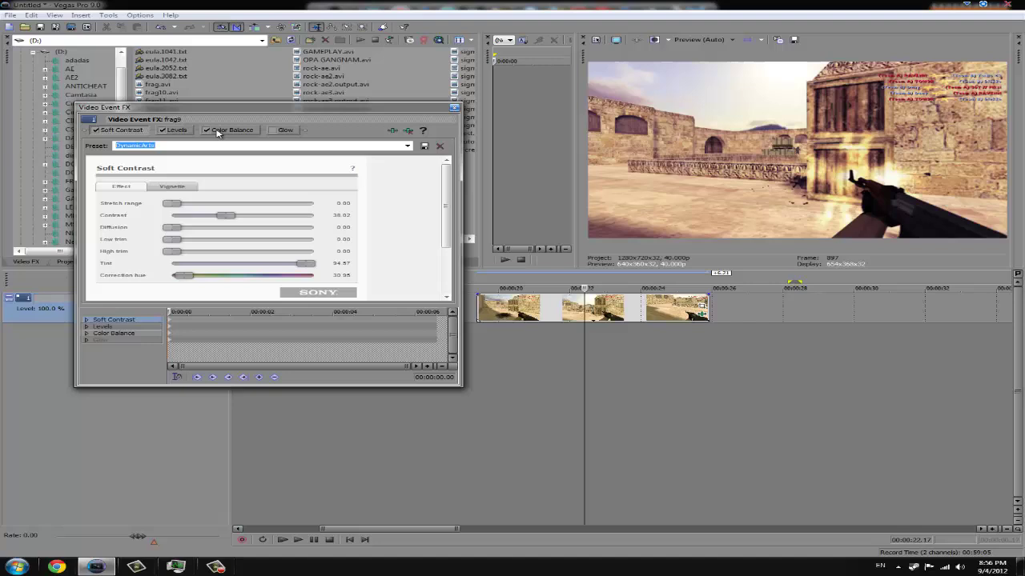
click(228, 130)
click(119, 130)
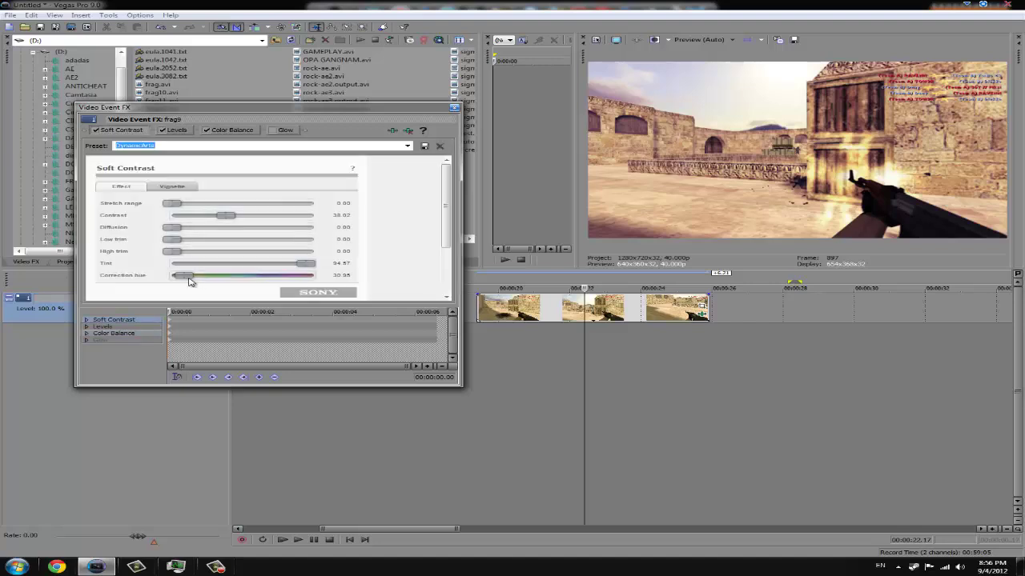
mouse_move(183, 276)
mouse_down()
mouse_move(242, 277)
mouse_move(185, 278)
mouse_up()
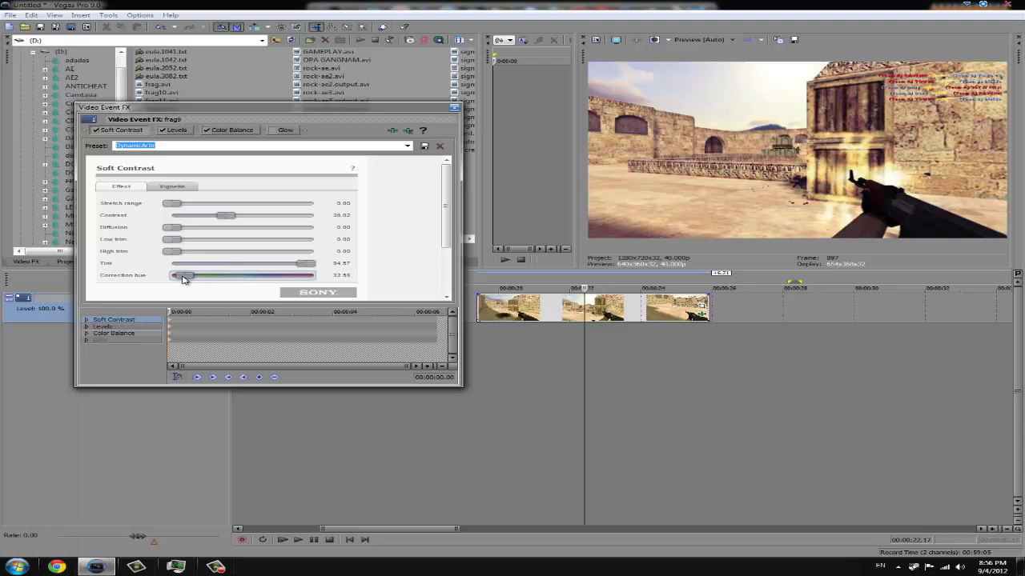
- Set Color Balance midtones to blue 0.1075 and green 0.0280, keeping red at 0.0225
click(177, 130)
click(232, 130)
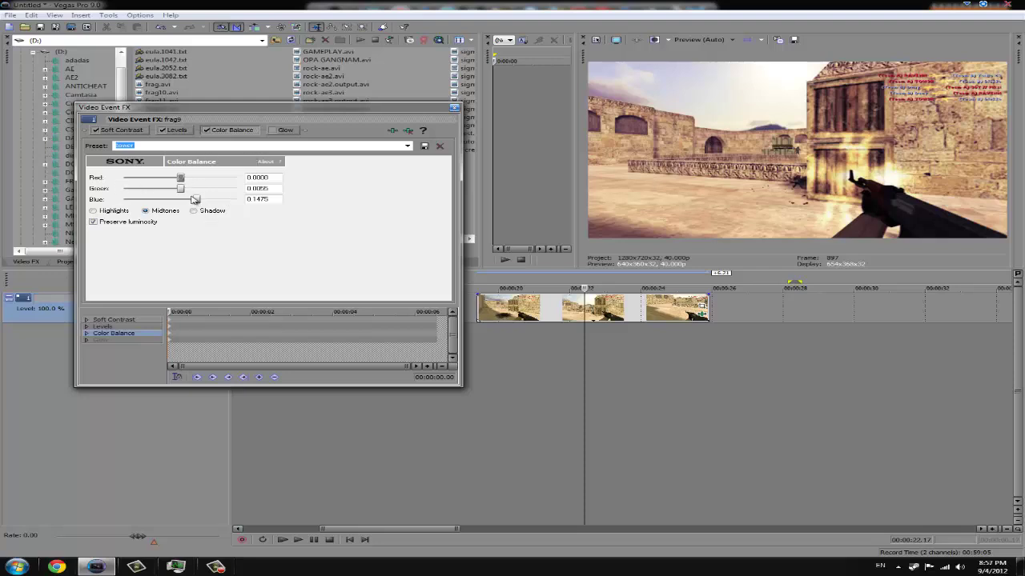
drag(199, 200, 186, 181)
drag(182, 190, 196, 201)
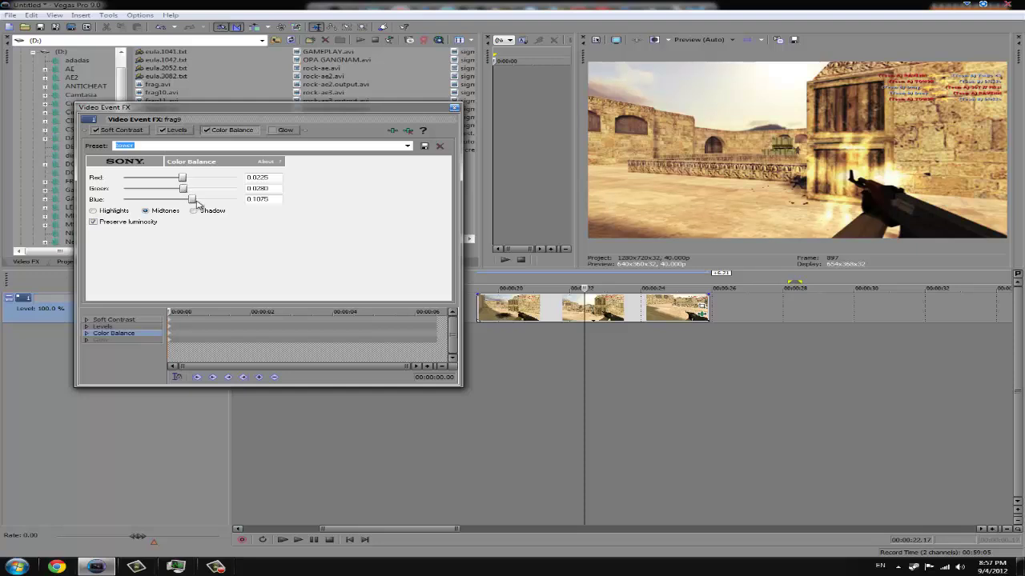
click(285, 131)
click(225, 132)
click(593, 349)
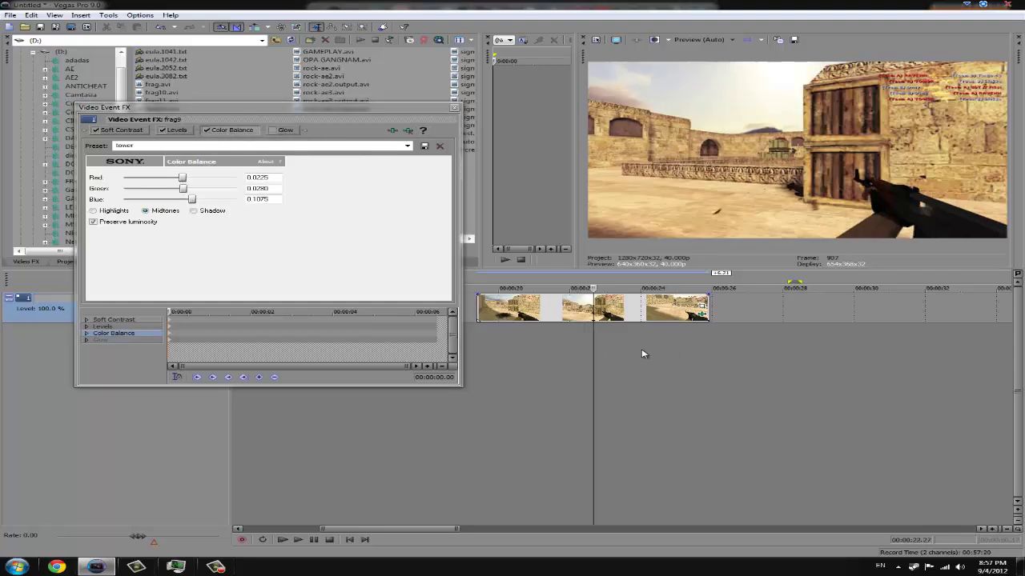
click(591, 349)
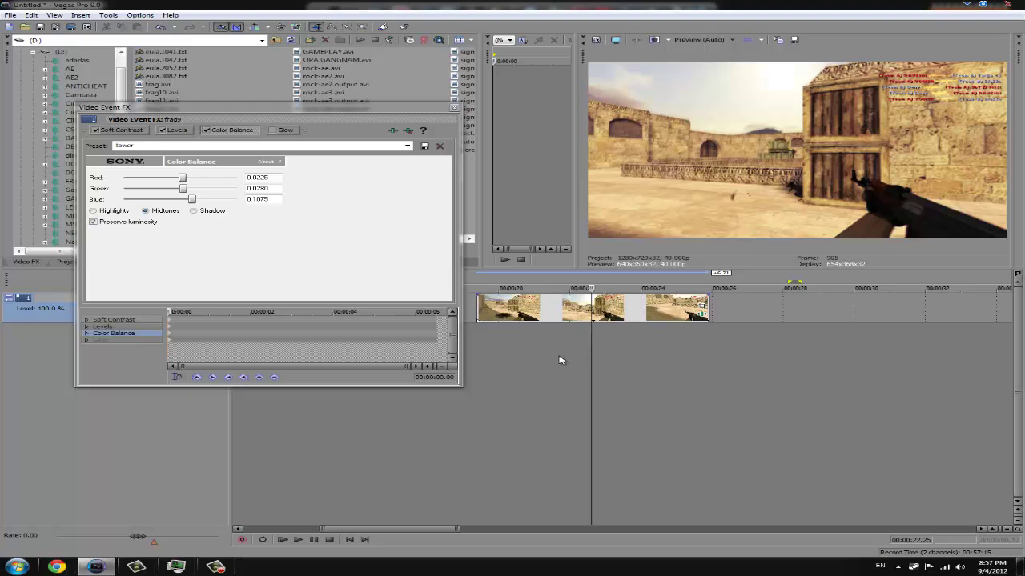
click(559, 360)
click(615, 356)
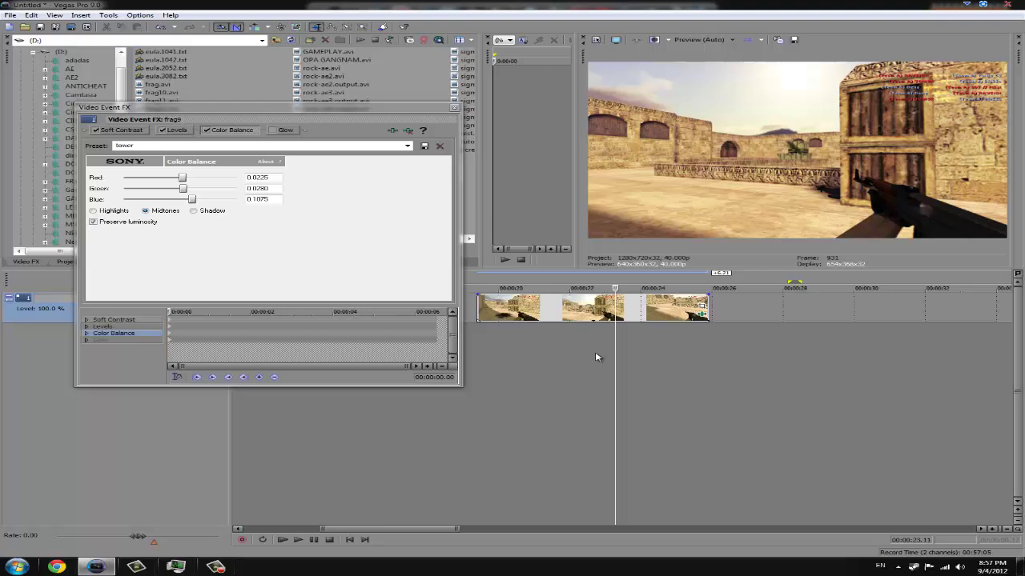
click(596, 357)
click(562, 365)
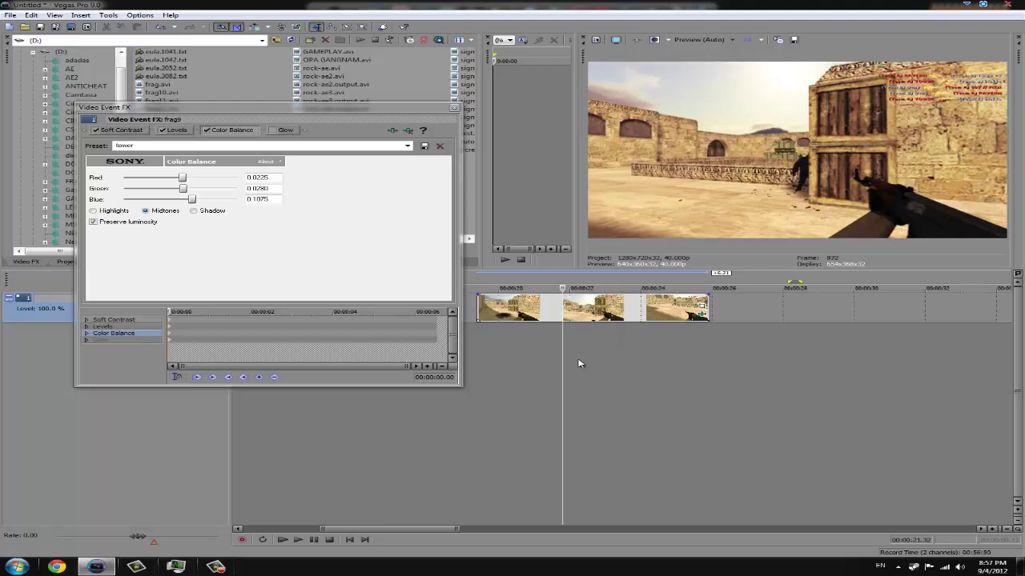
click(601, 362)
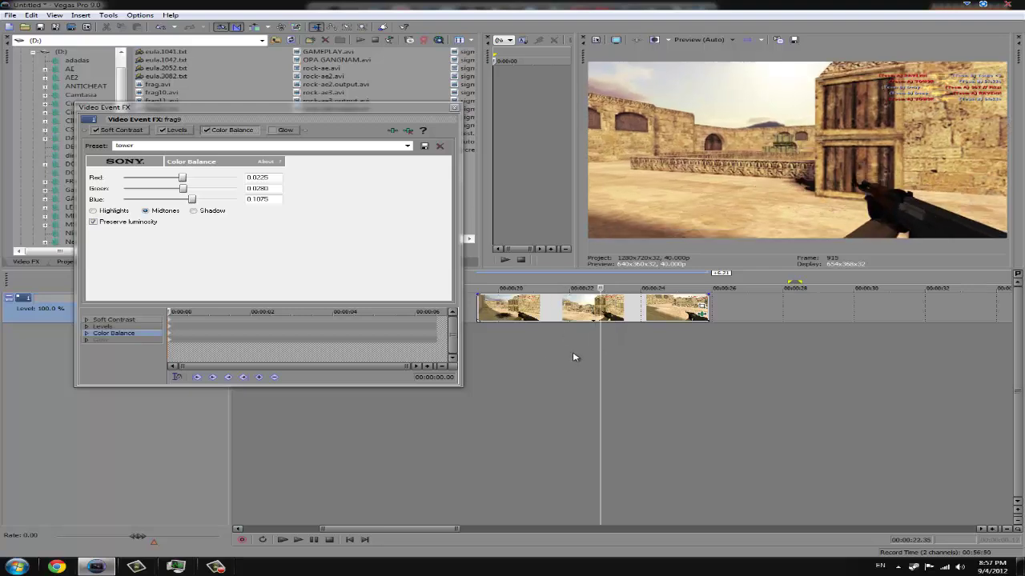
click(573, 354)
click(593, 342)
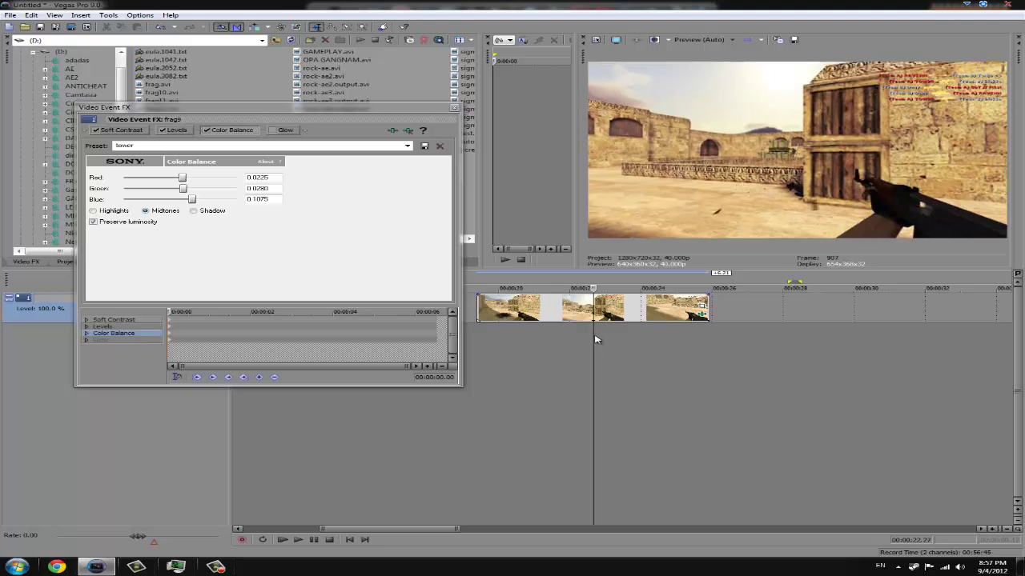
click(632, 342)
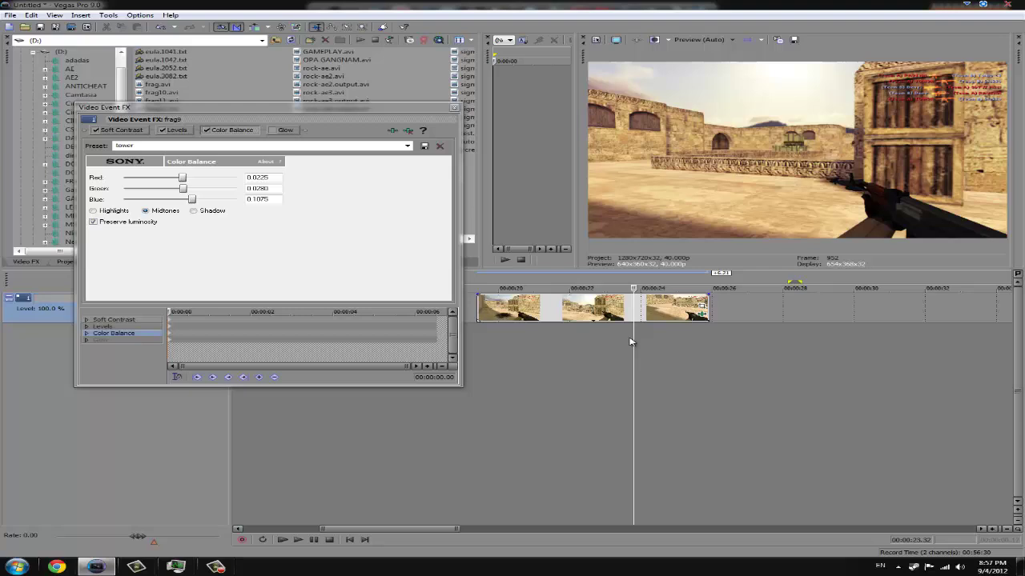
- Load the tower Glow preset (percent 0.917, intensity 0.302) and toggle Glow off and on
click(286, 133)
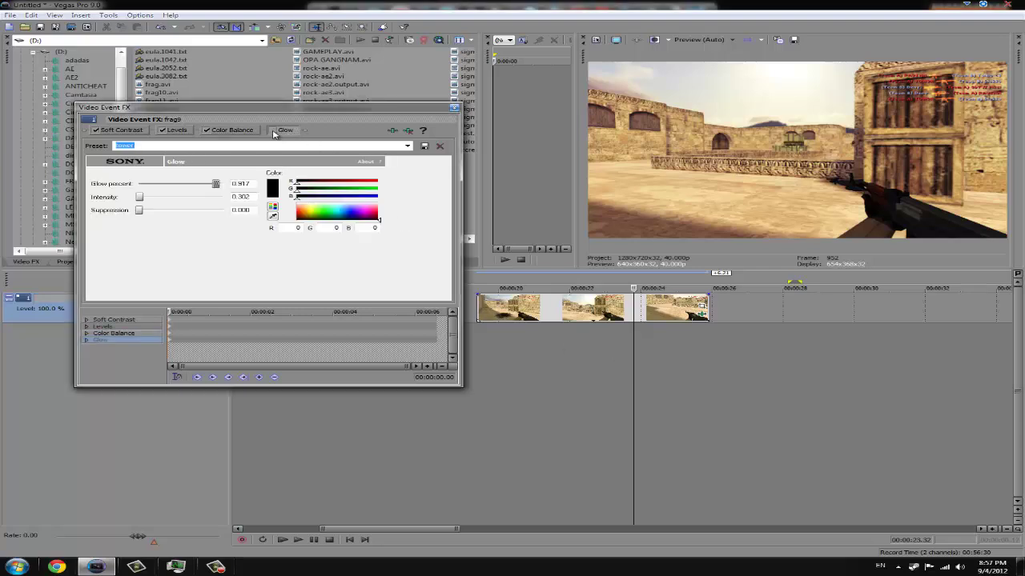
click(408, 146)
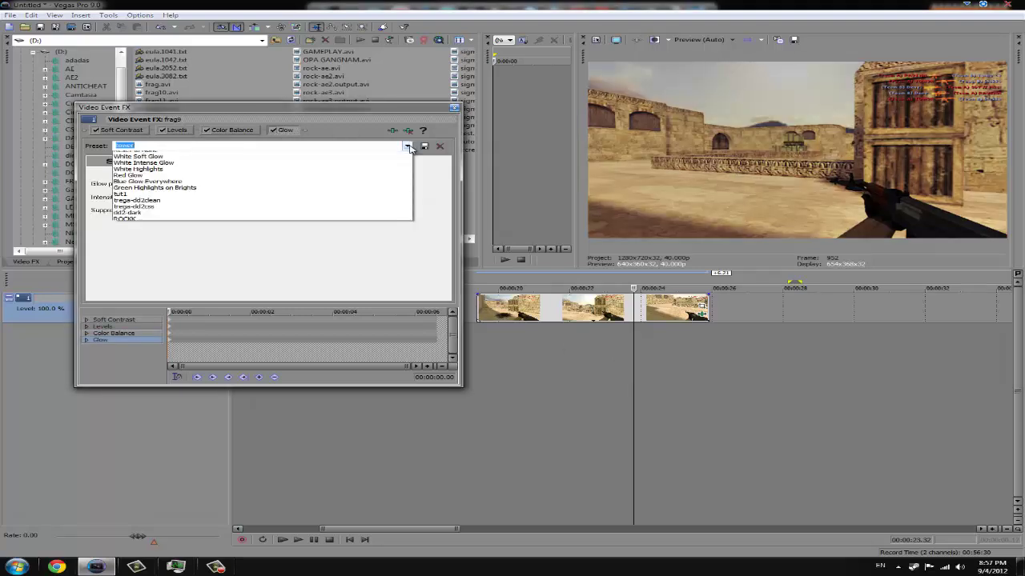
click(146, 229)
click(594, 350)
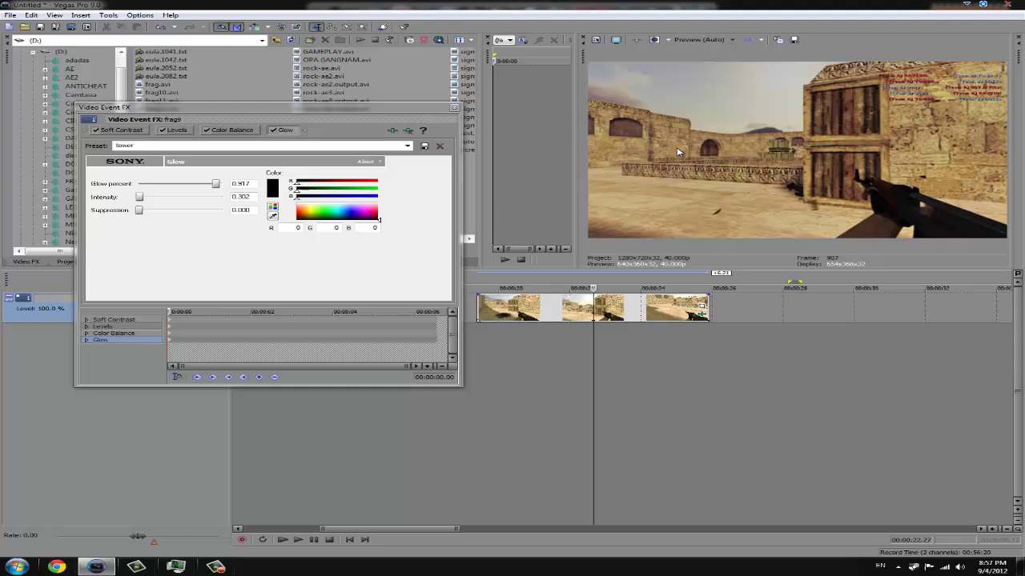
click(274, 130)
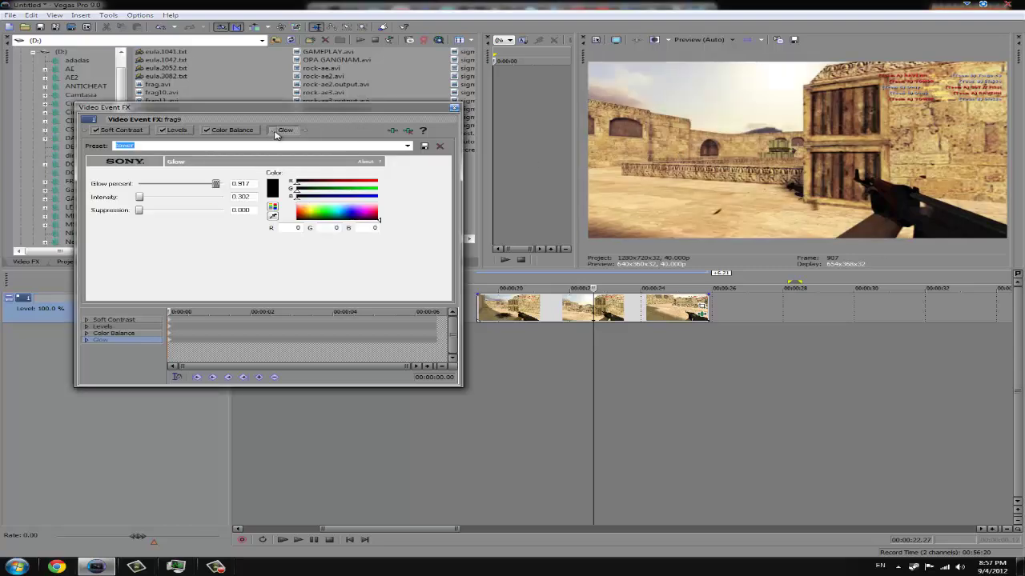
click(275, 132)
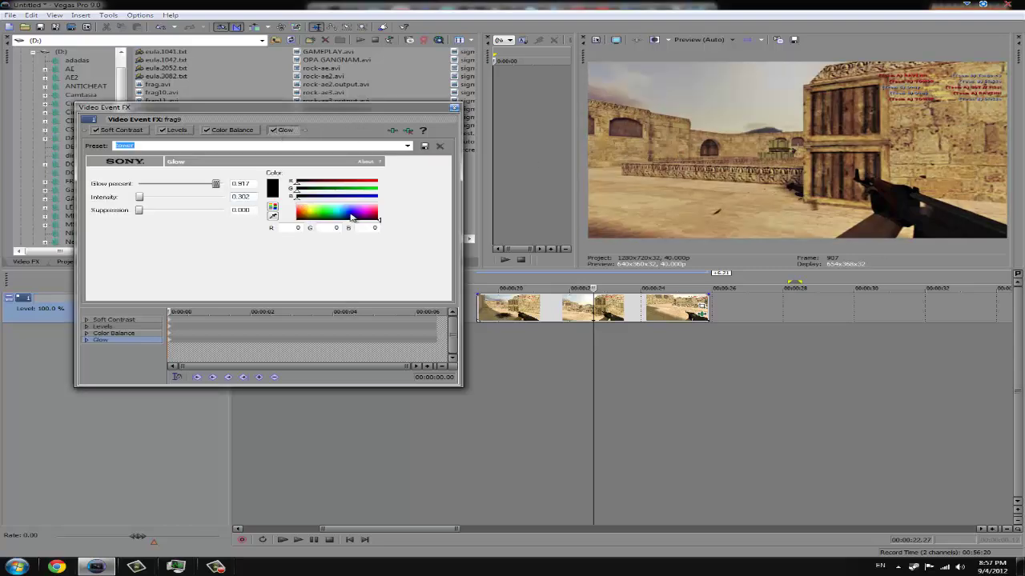
- Set the Glow colour to light blue R13 G169 B255 and preview the tinted clip
drag(338, 213, 346, 210)
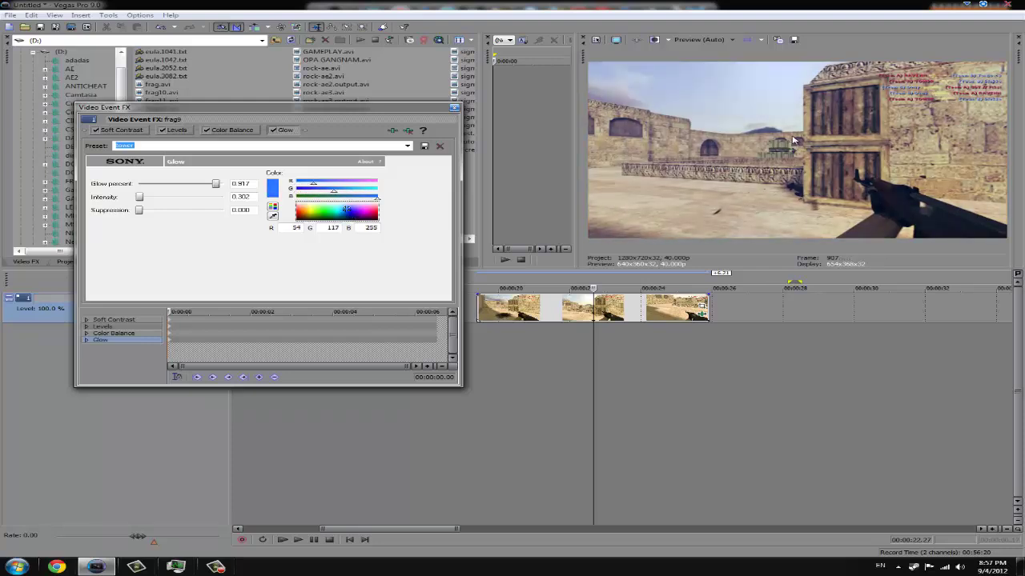
click(549, 368)
click(647, 373)
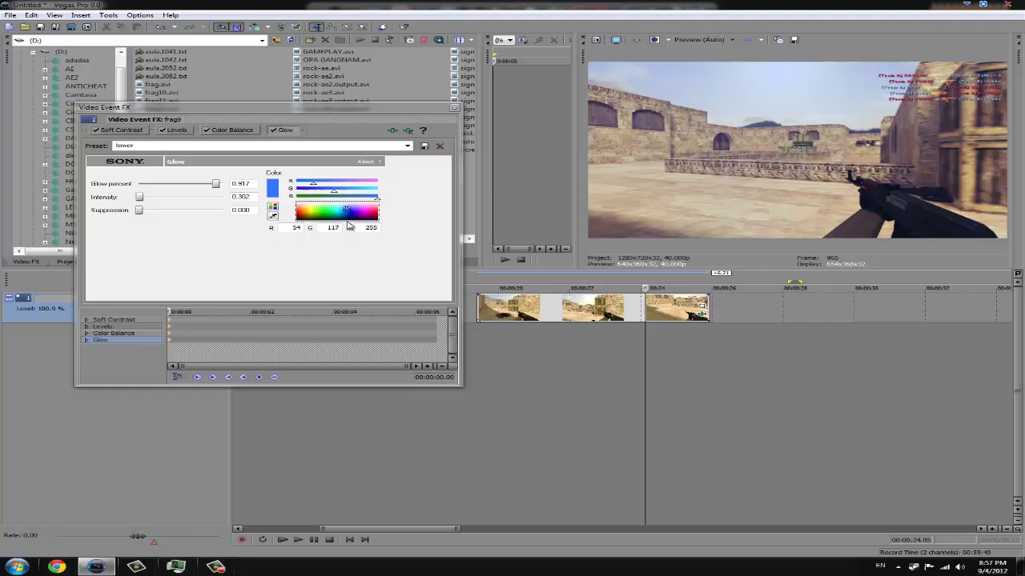
mouse_move(349, 213)
mouse_down()
mouse_move(400, 212)
mouse_move(323, 213)
mouse_move(345, 214)
mouse_up()
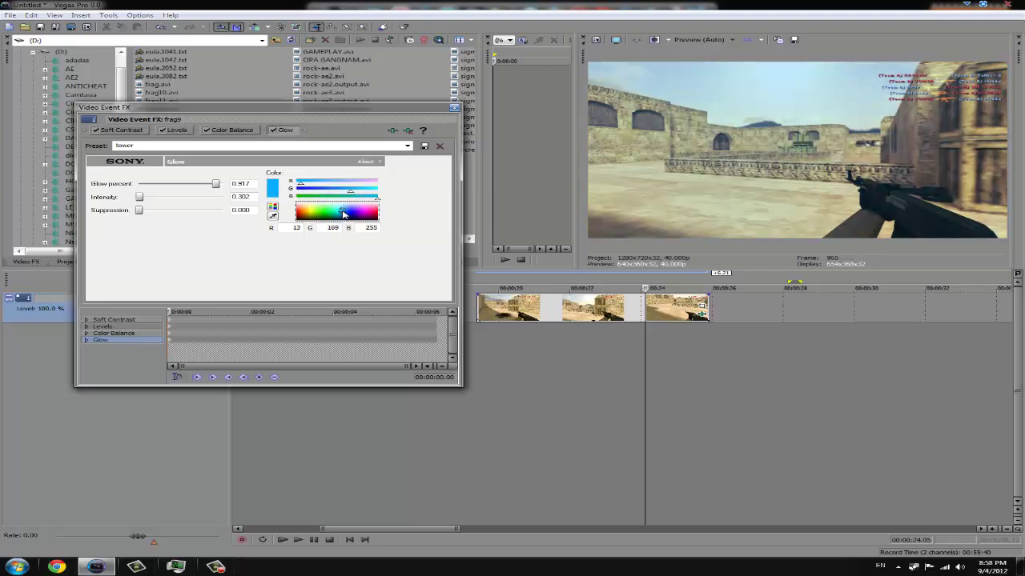
click(550, 402)
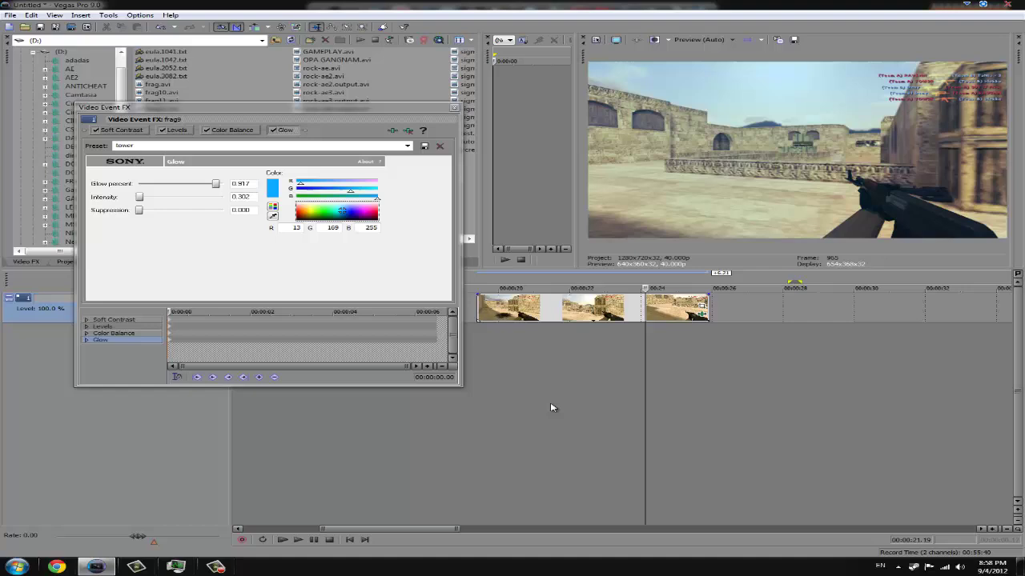
click(589, 381)
click(634, 374)
click(667, 373)
click(586, 370)
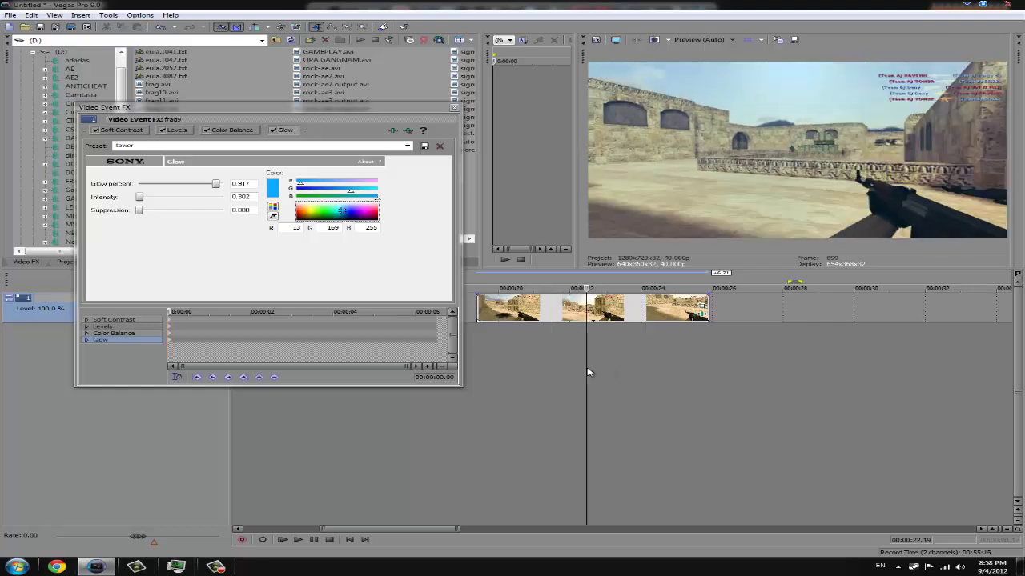
click(600, 365)
click(593, 366)
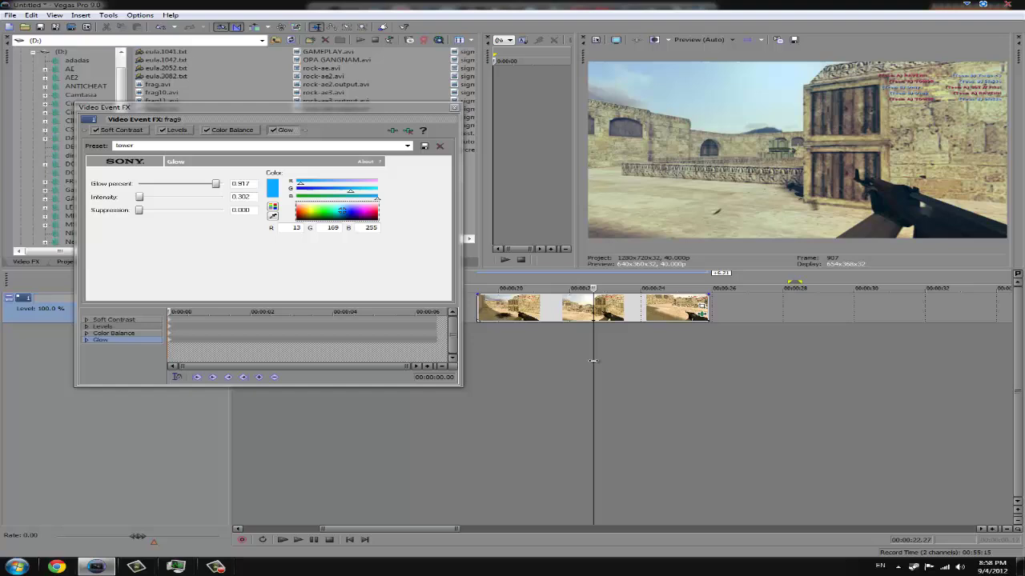
click(531, 366)
click(601, 365)
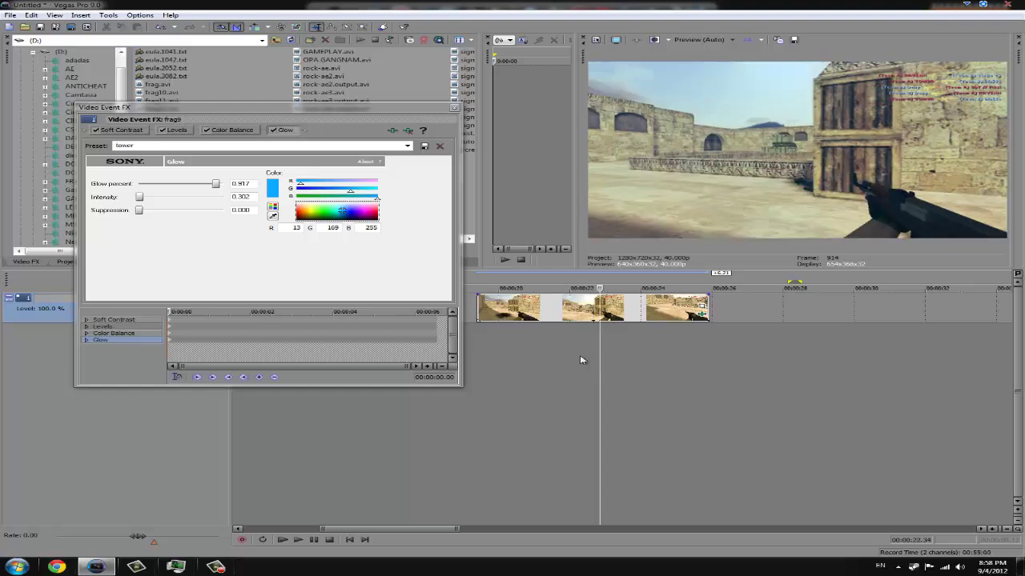
click(623, 360)
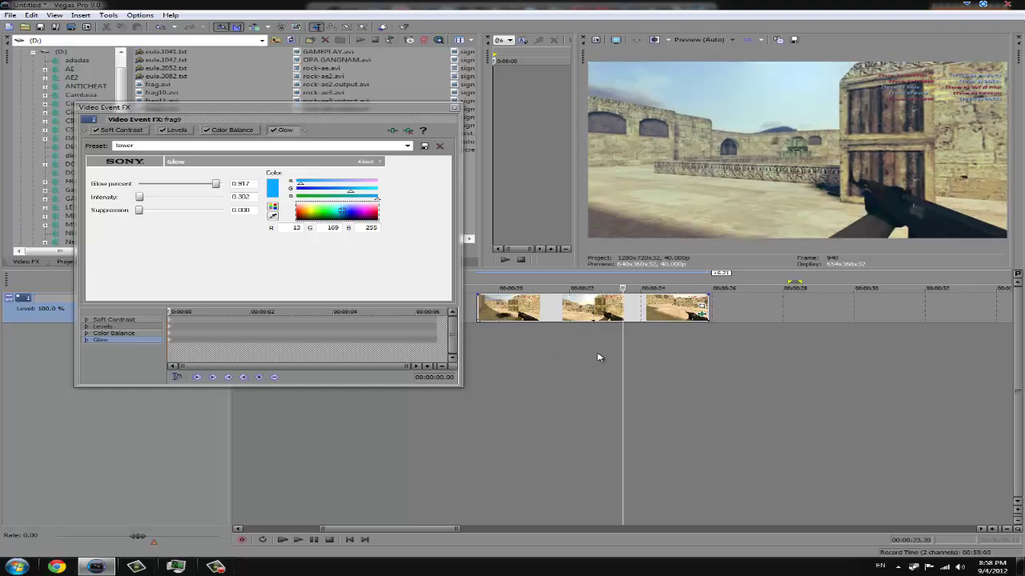
click(596, 358)
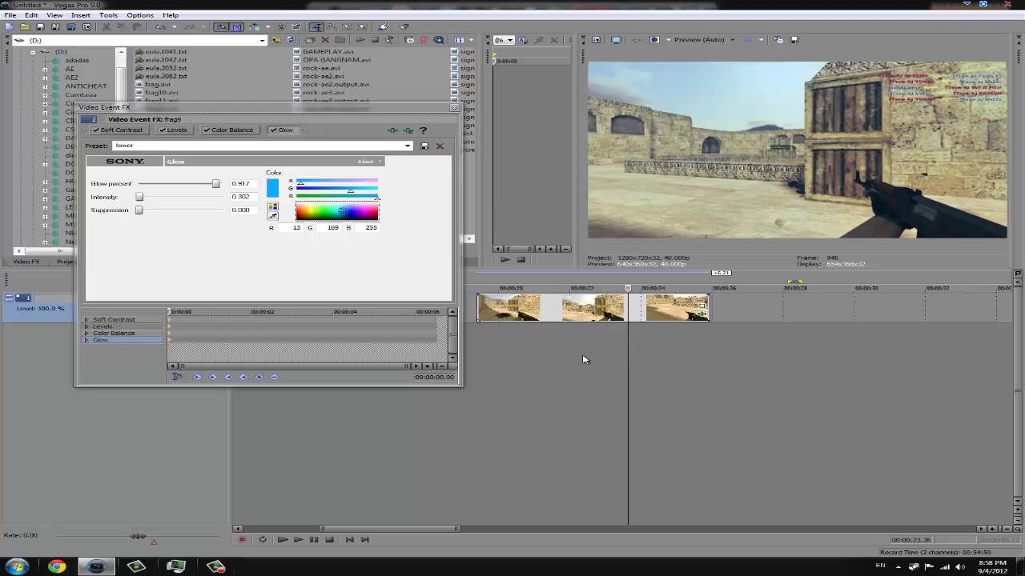
click(580, 358)
click(528, 359)
click(598, 359)
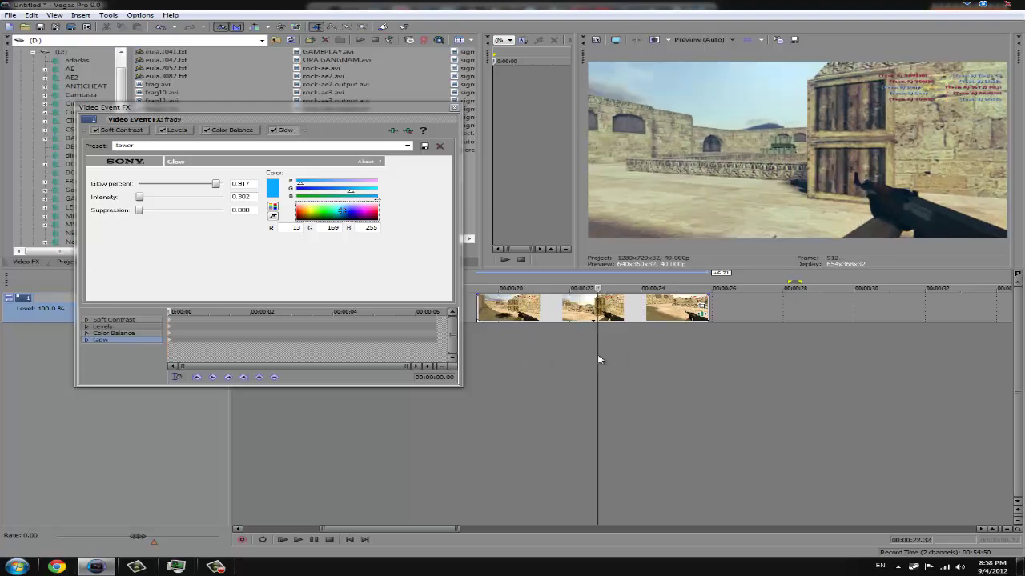
click(624, 359)
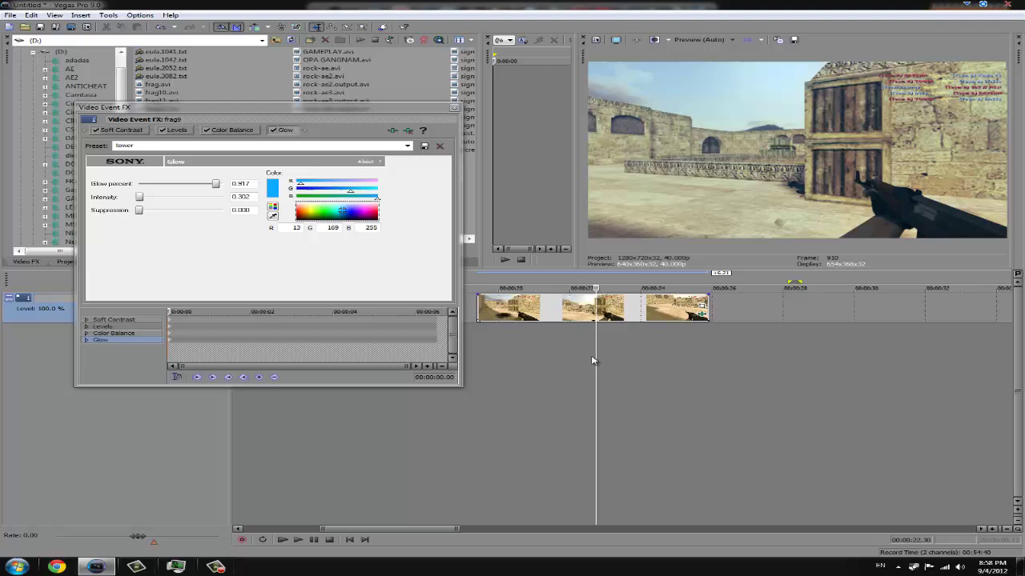
click(591, 361)
click(574, 364)
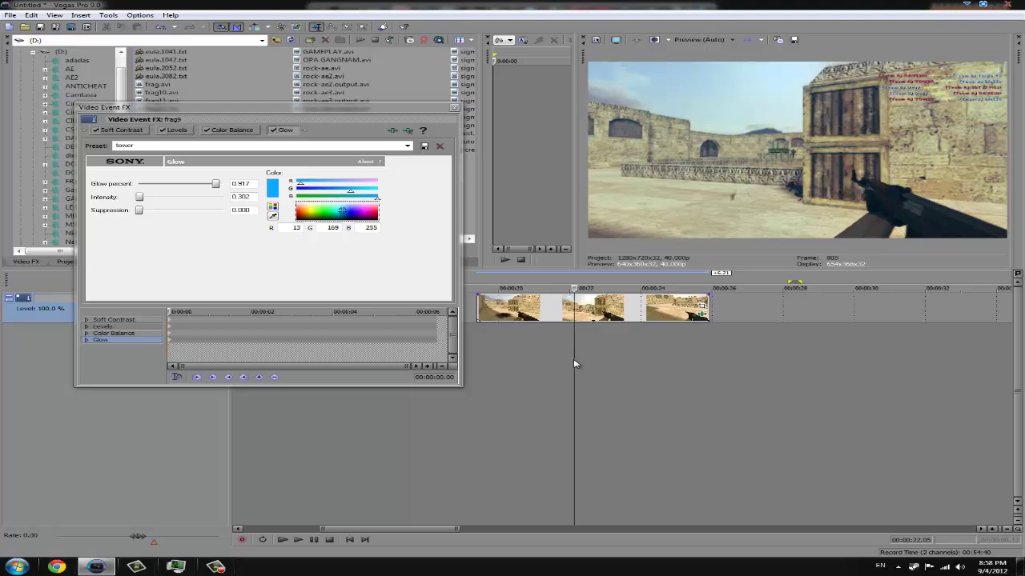
click(593, 346)
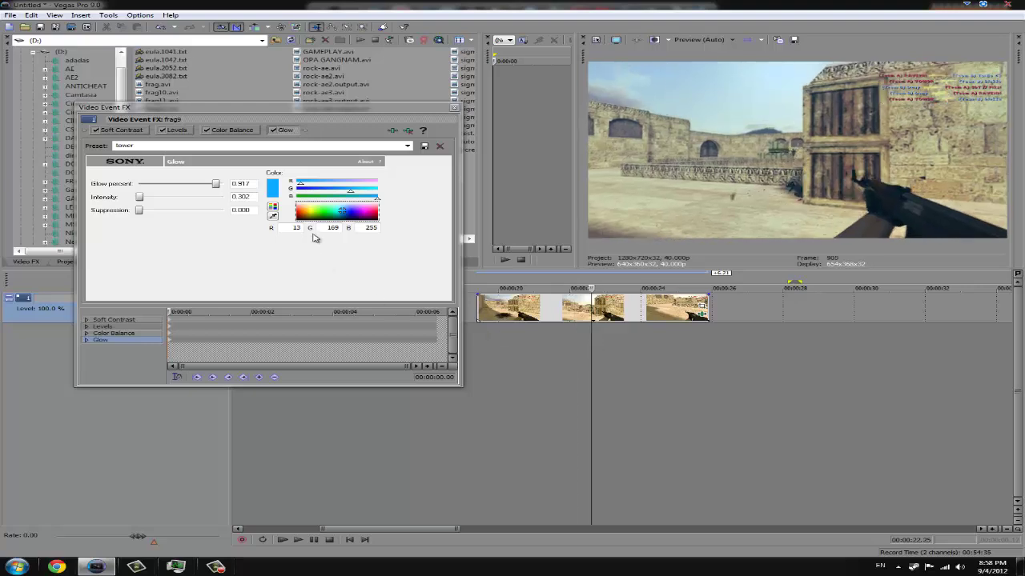